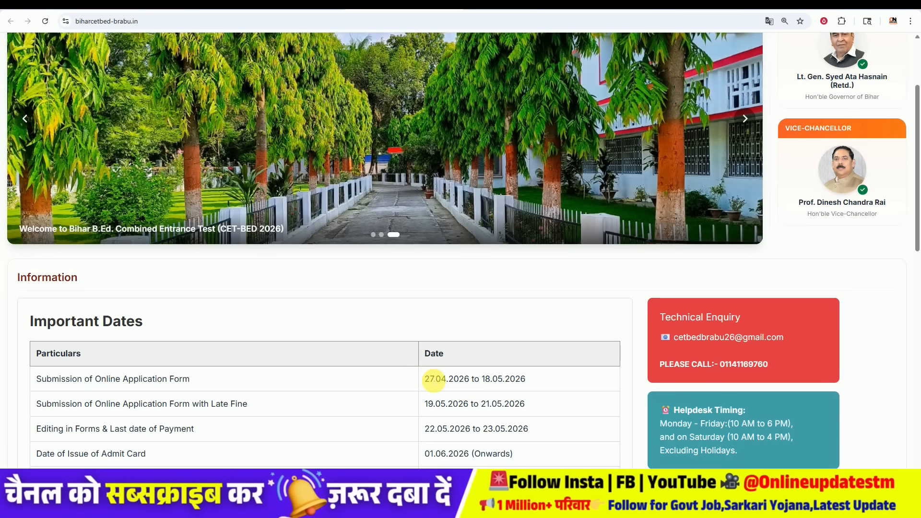
# Step: Review the application, late-fine, editing/payment, admit card and Entrance Test dates by highlighting each
pyautogui.moveTo(425, 379); pyautogui.dragTo(491, 379)
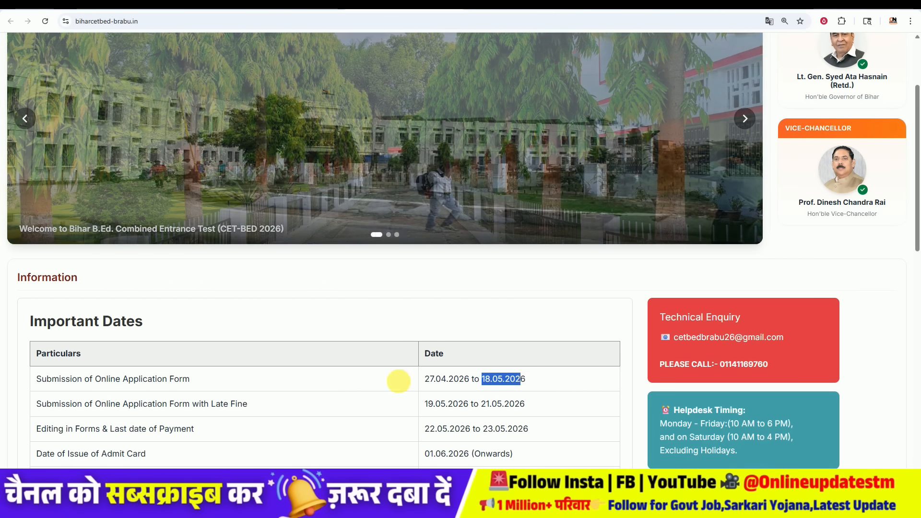
pyautogui.click(373, 380)
pyautogui.scroll(-2, 373, 379)
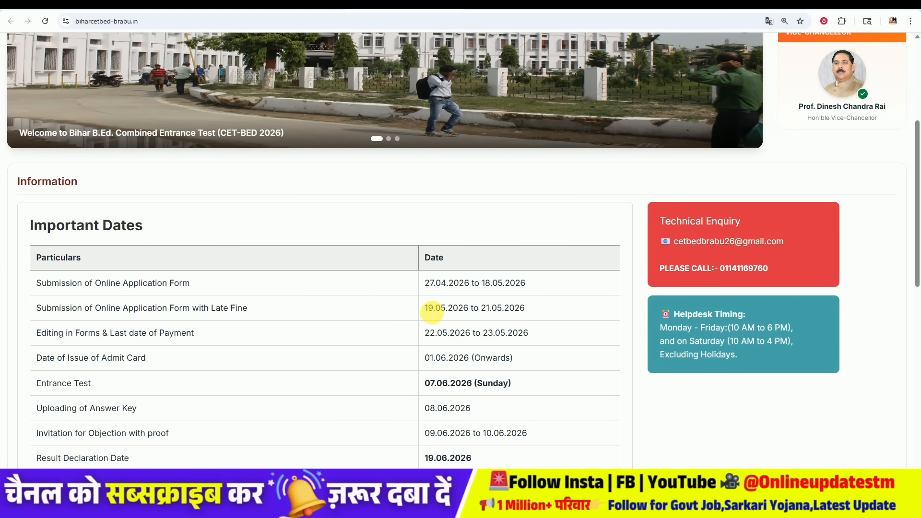
pyautogui.moveTo(452, 308); pyautogui.dragTo(529, 308)
pyautogui.click(528, 307)
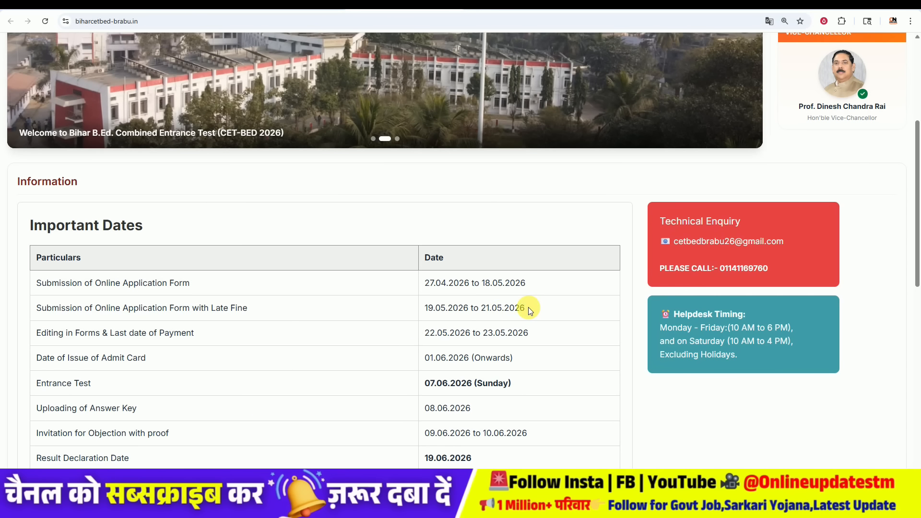
pyautogui.moveTo(425, 333); pyautogui.dragTo(525, 332)
pyautogui.click(528, 331)
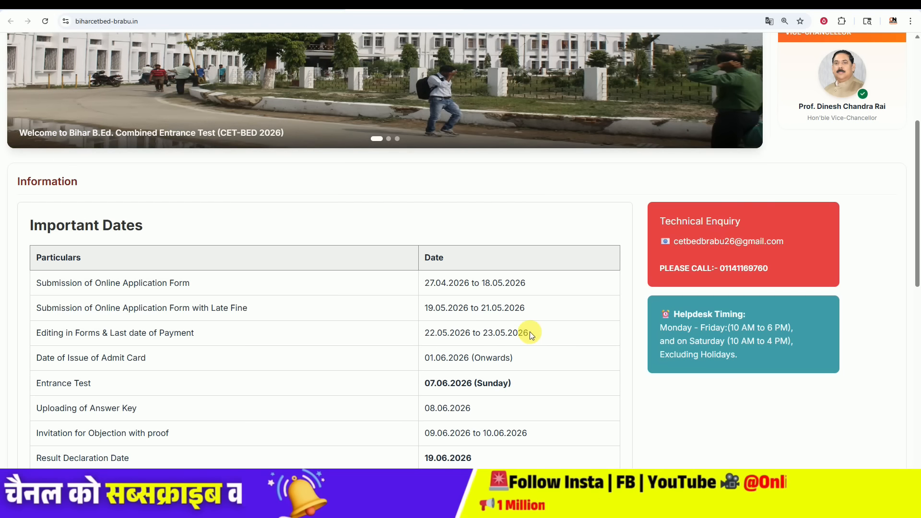
pyautogui.moveTo(424, 358); pyautogui.dragTo(442, 359)
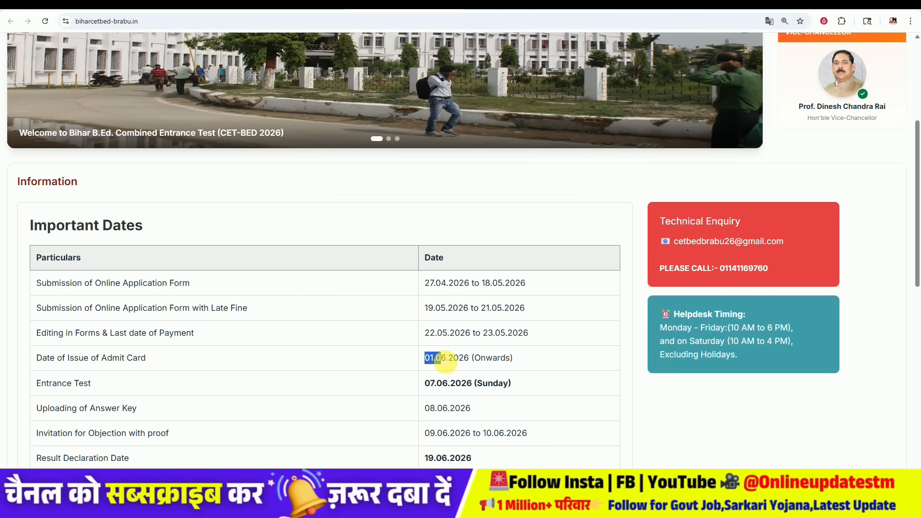
pyautogui.moveTo(425, 383); pyautogui.dragTo(473, 384)
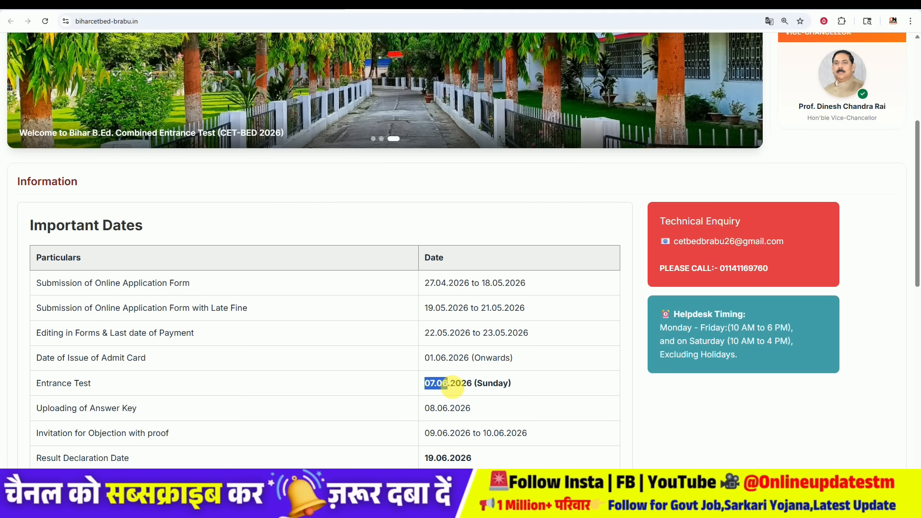
pyautogui.click(410, 383)
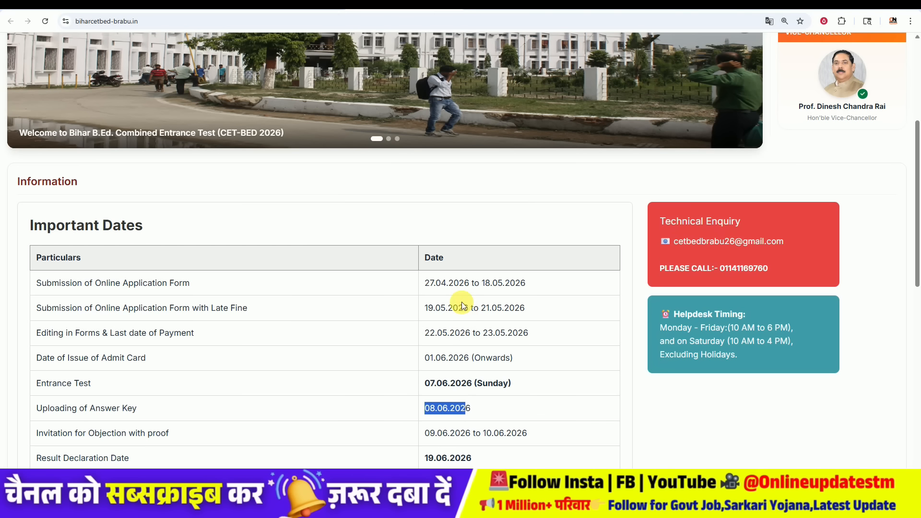
# Step: Open the Bihar Bed Admission 2026 article and follow its Online Apply link under Important Link
pyautogui.scroll(-2, 456, 312)
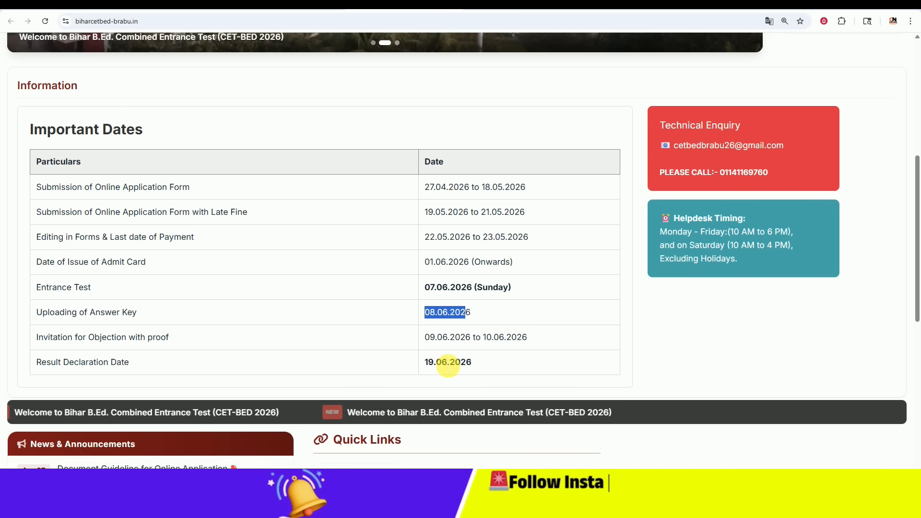
pyautogui.scroll(-3, 447, 362)
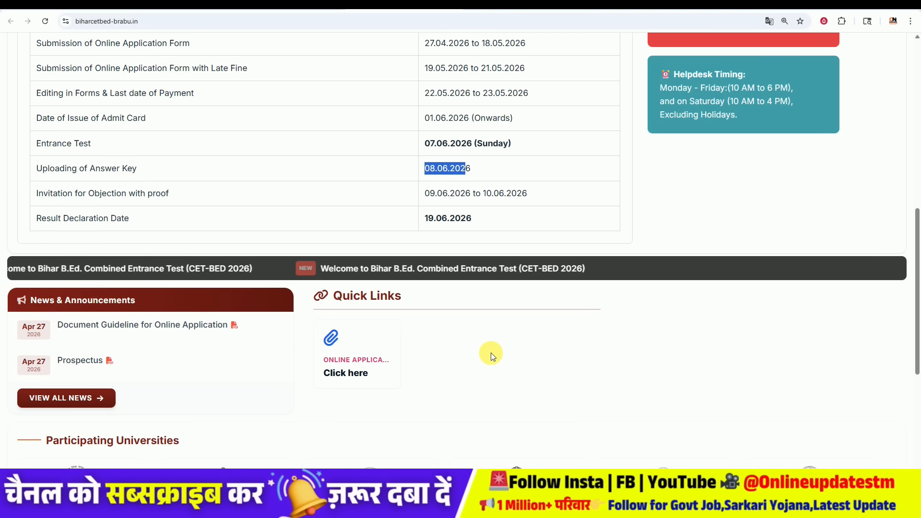
pyautogui.scroll(1, 491, 352)
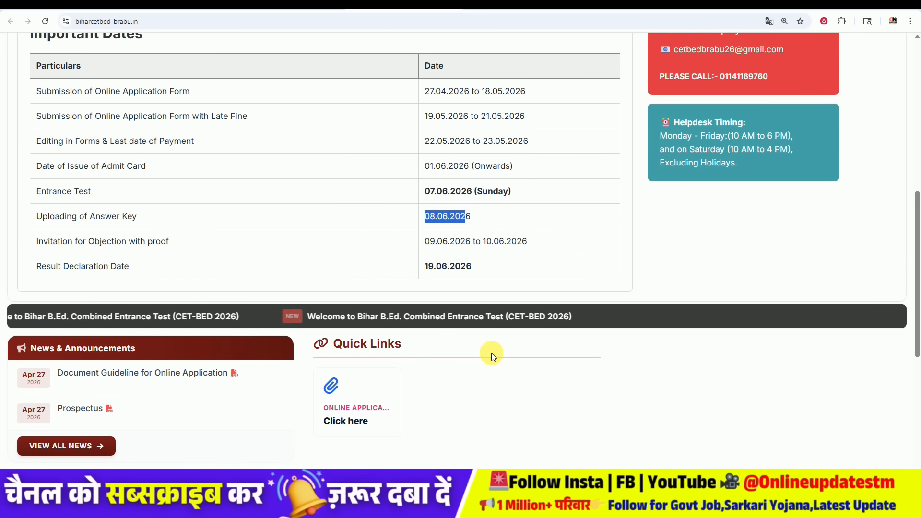
pyautogui.scroll(4, 491, 353)
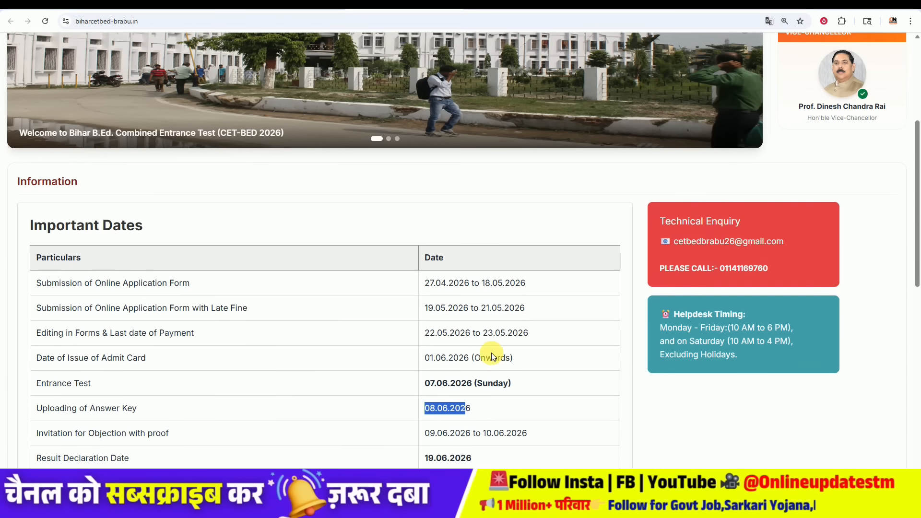
pyautogui.scroll(5, 492, 353)
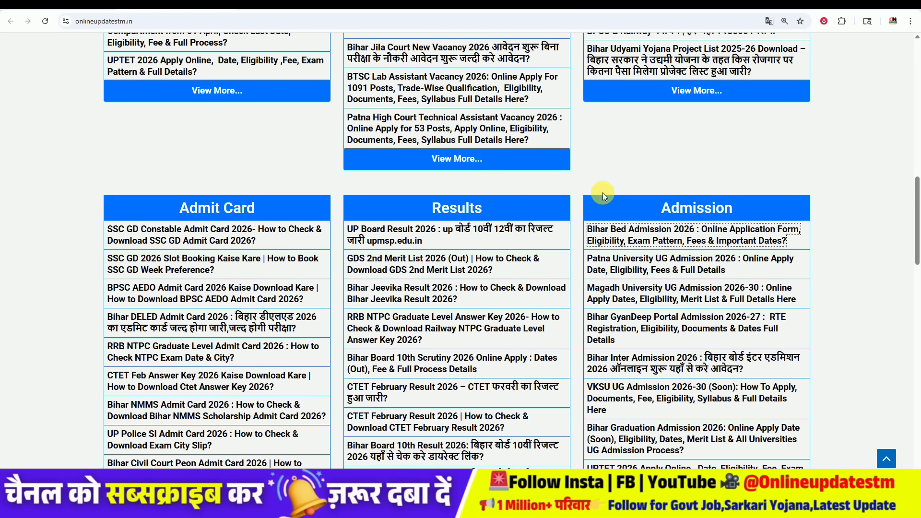
pyautogui.click(608, 235)
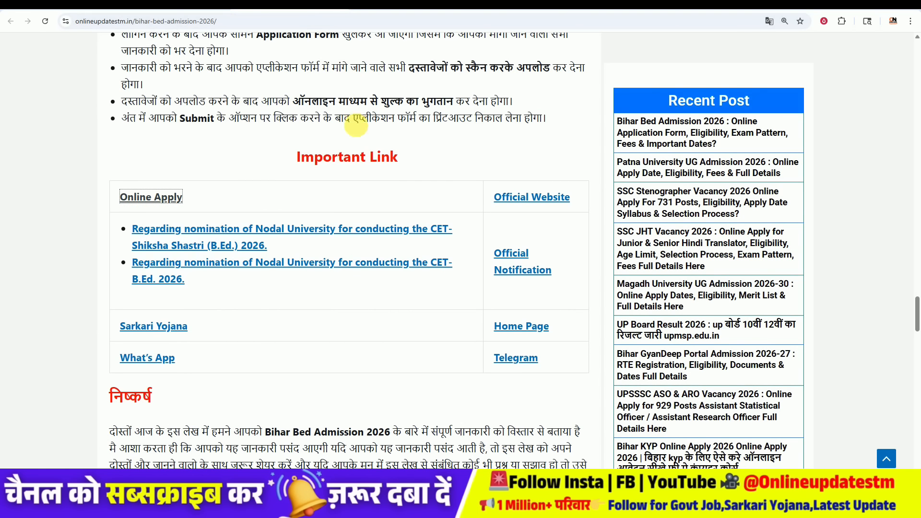
pyautogui.scroll(5, 339, 174)
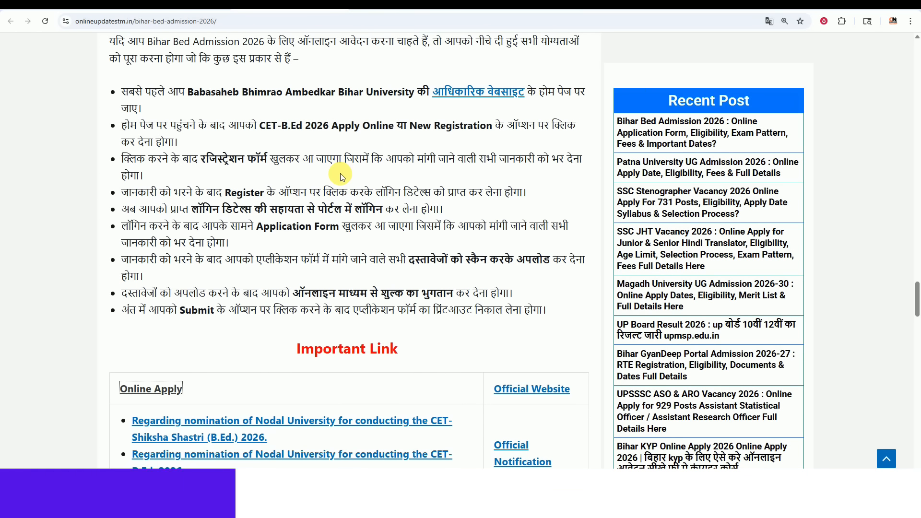
pyautogui.scroll(-5, 341, 175)
pyautogui.moveTo(304, 161); pyautogui.dragTo(408, 158)
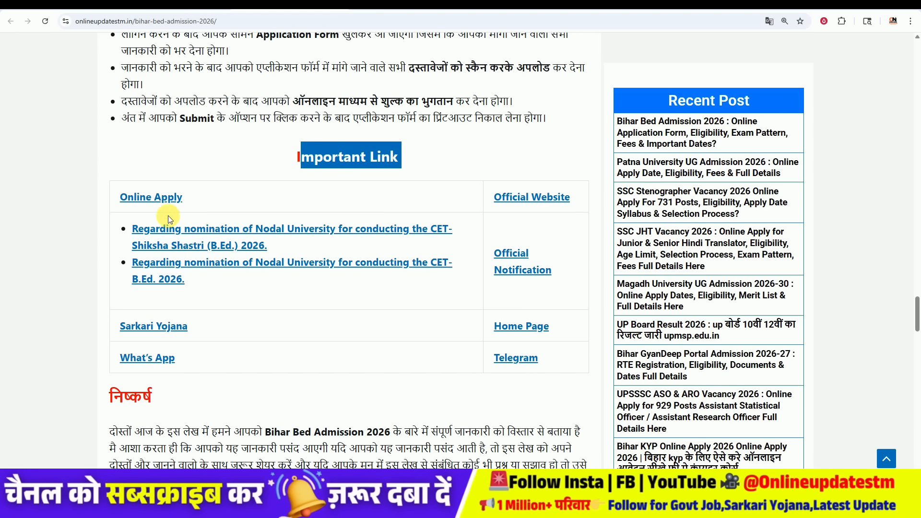
pyautogui.click(162, 200)
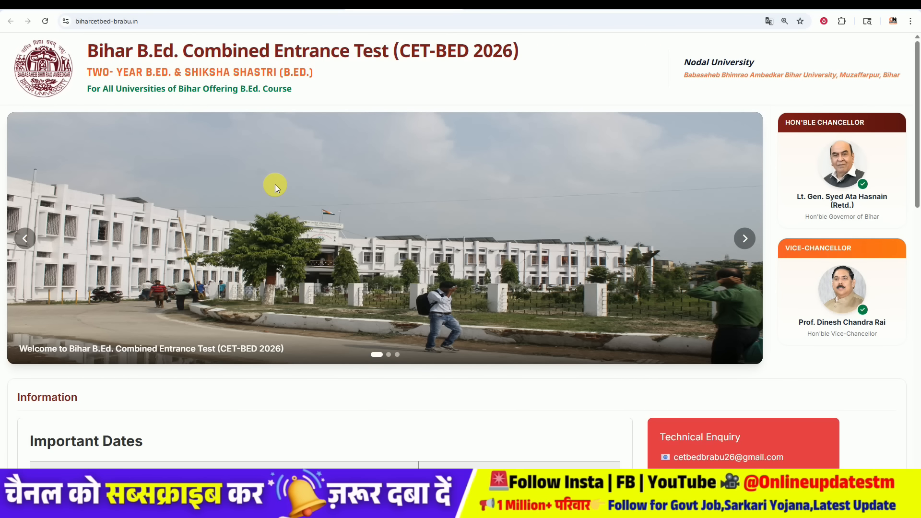
# Step: Zoom the page out to 110% and open the Online Application portal from Quick Links
pyautogui.scroll(-5, 275, 184)
pyautogui.scroll(-3, 276, 184)
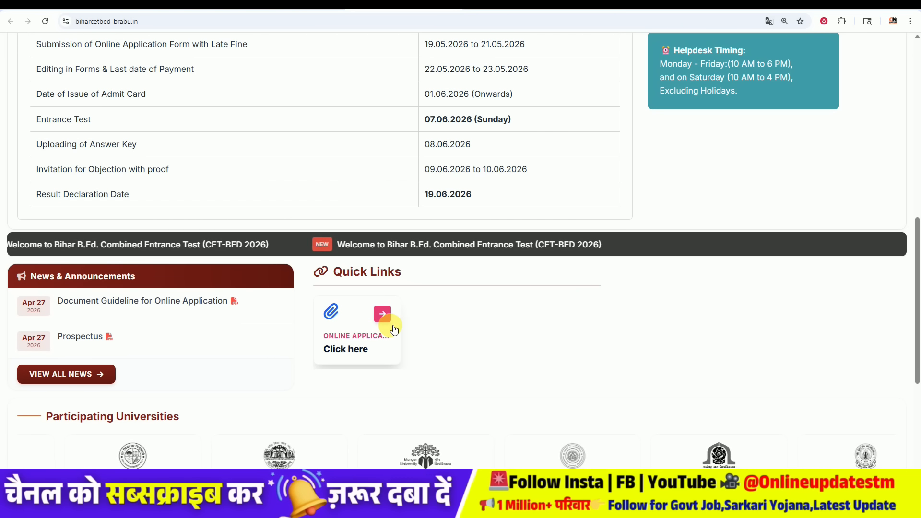
pyautogui.hotkey('ctrl', '-')
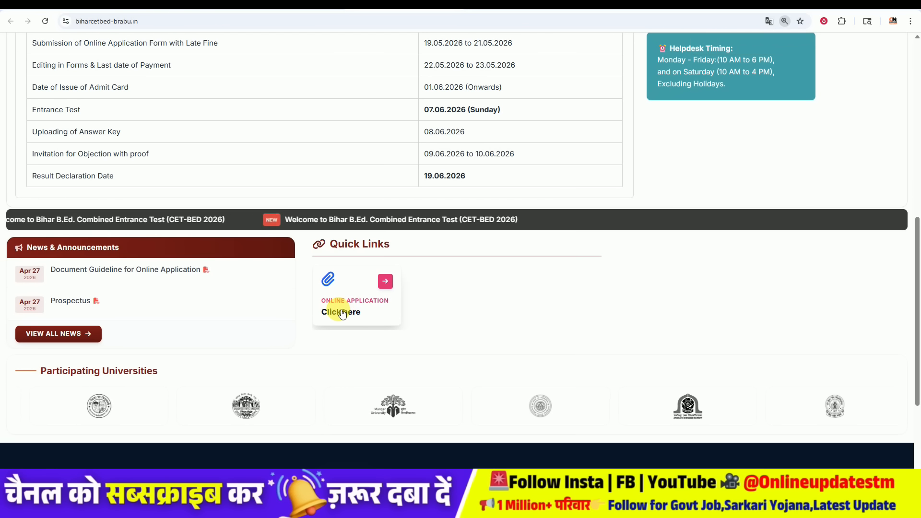
pyautogui.click(344, 314)
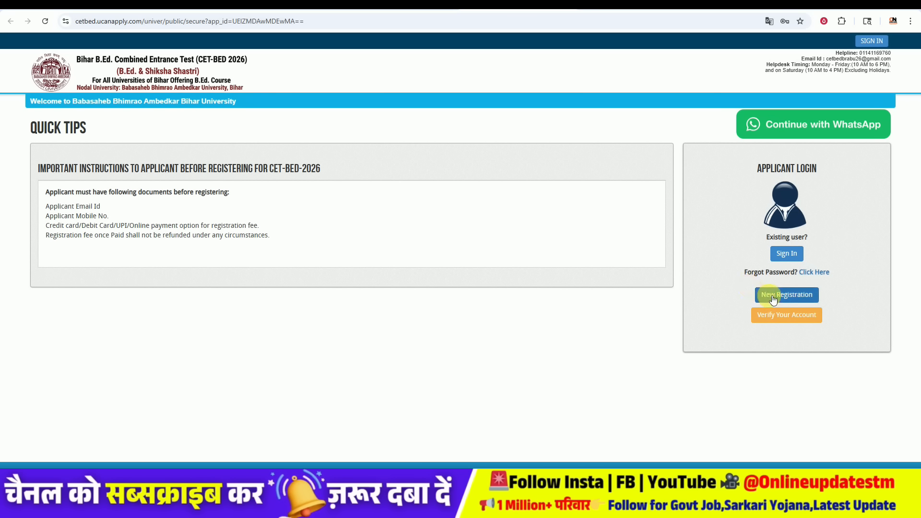
# Step: Start a New Registration from Applicant Login and zoom the form to 125%
pyautogui.hotkey('ctrl', '+')
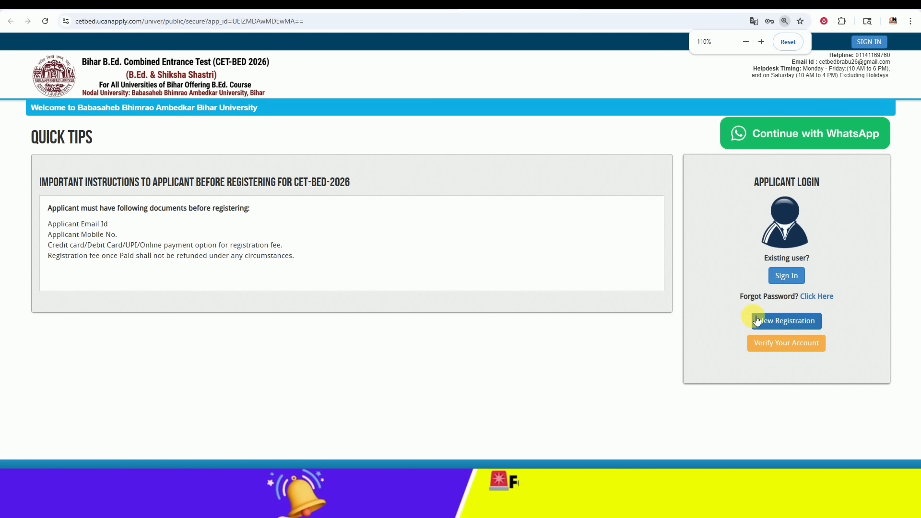
pyautogui.click(780, 322)
pyautogui.hotkey('ctrl', '+')
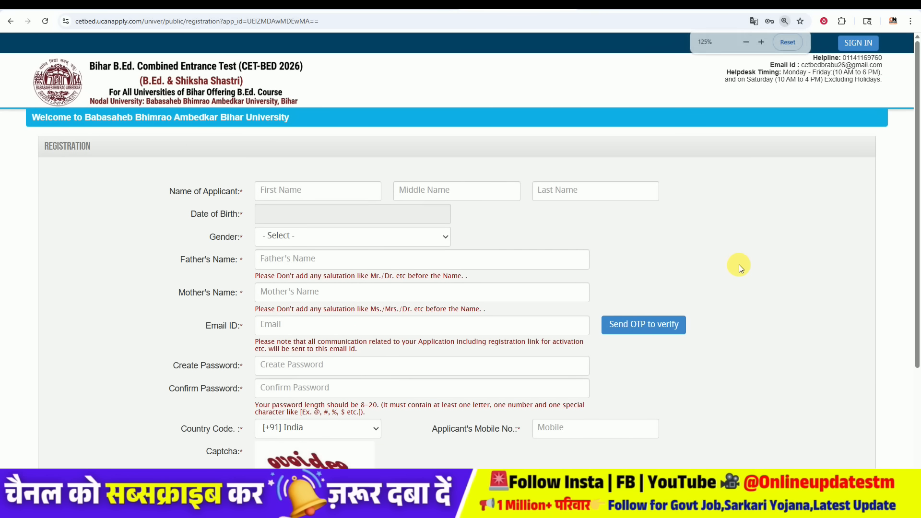
pyautogui.moveTo(160, 187); pyautogui.dragTo(219, 191)
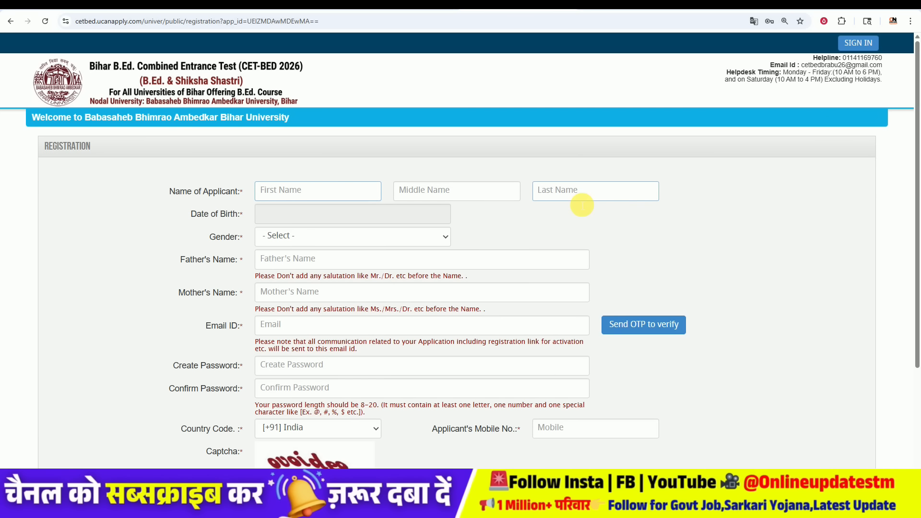
pyautogui.click(296, 161)
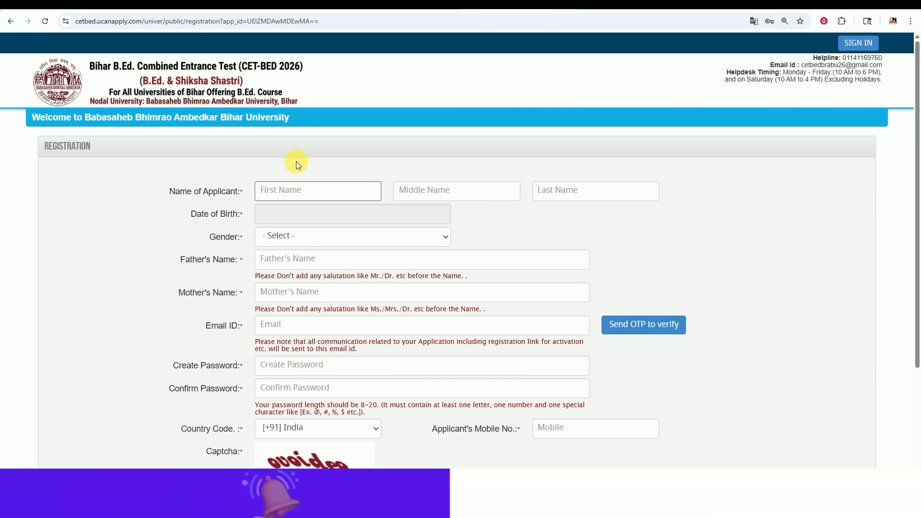
pyautogui.click(444, 199)
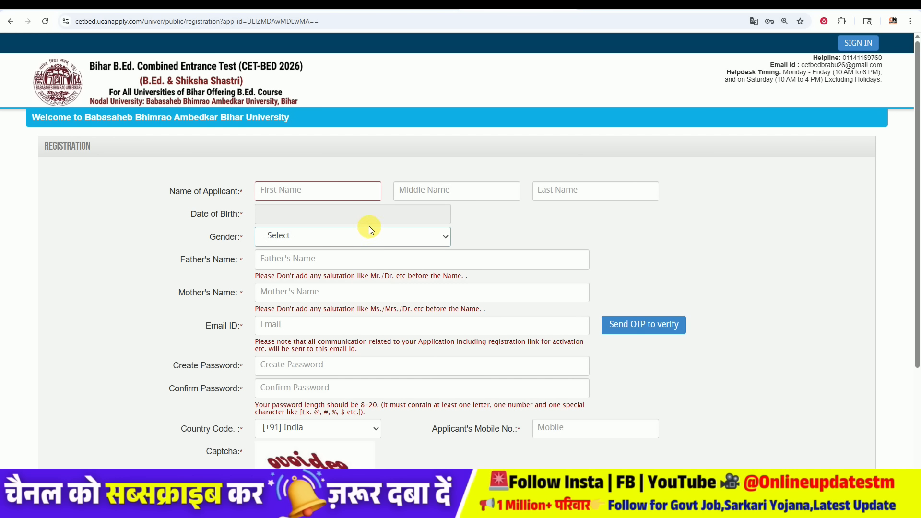
pyautogui.click(345, 216)
pyautogui.click(355, 236)
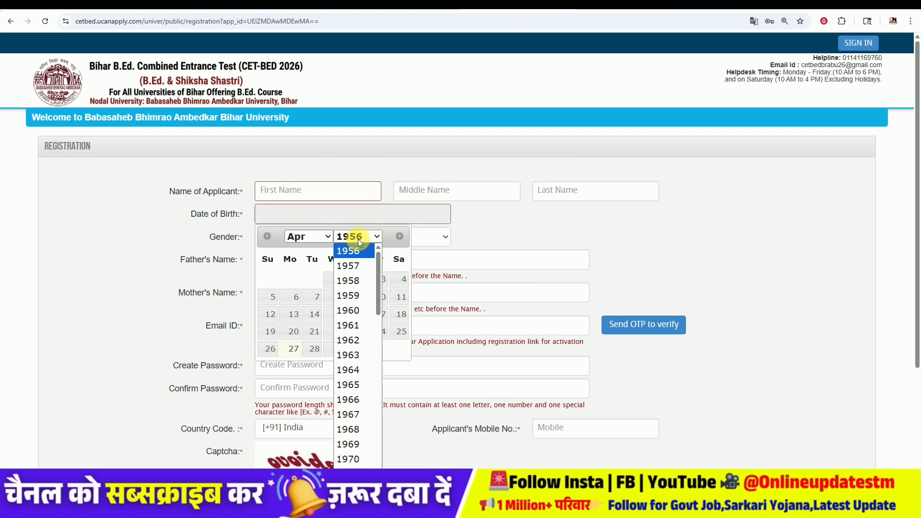
pyautogui.scroll(-9, 367, 360)
pyautogui.scroll(-5, 367, 363)
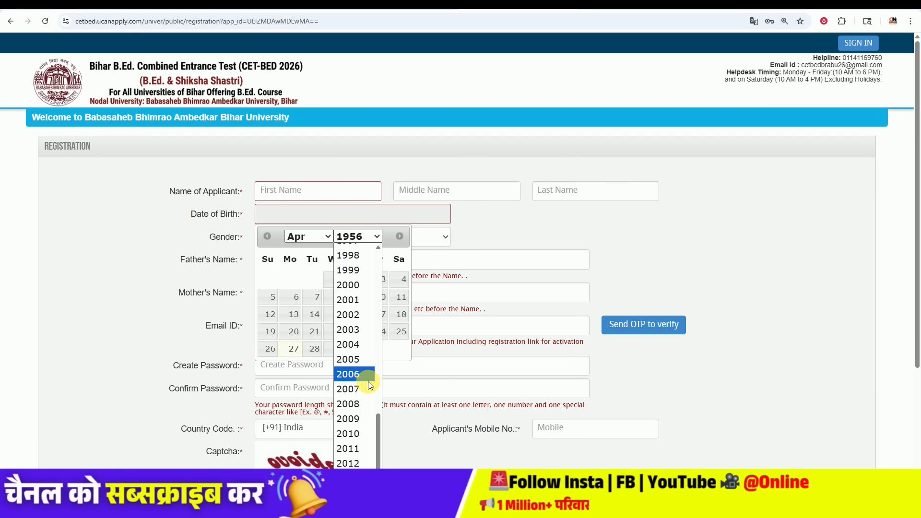
pyautogui.click(353, 302)
pyautogui.click(315, 237)
pyautogui.click(314, 250)
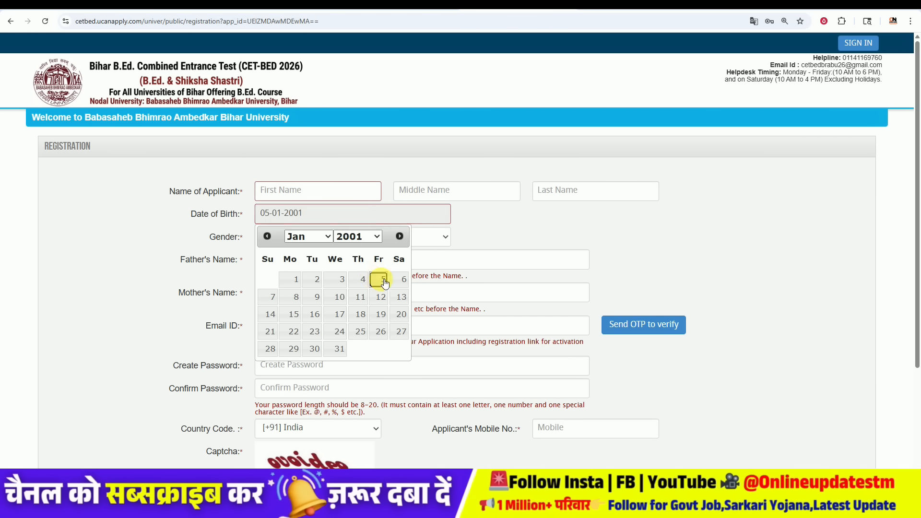
pyautogui.click(384, 281)
# Step: Set gender to MALE, enter the email address and submit the email OTP
pyautogui.scroll(-1, 330, 241)
pyautogui.click(313, 188)
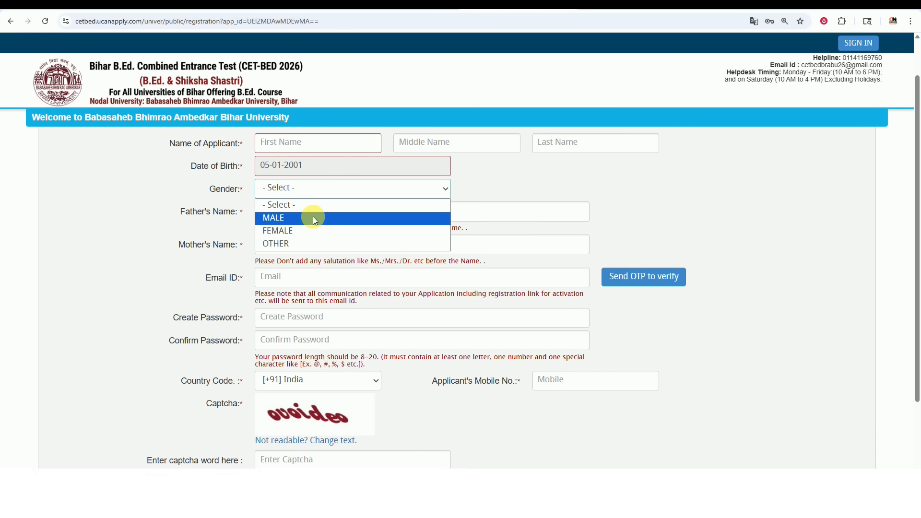
pyautogui.click(313, 219)
pyautogui.scroll(-2, 233, 192)
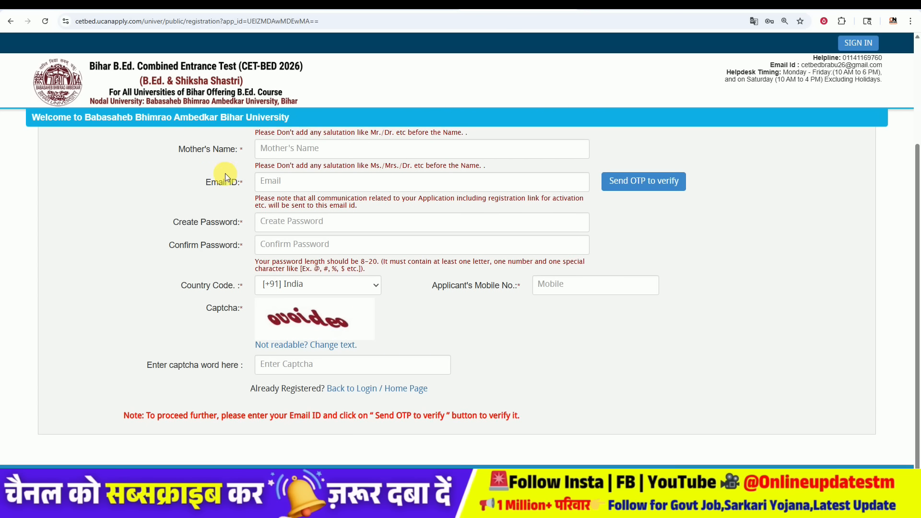
pyautogui.scroll(1, 225, 173)
pyautogui.moveTo(185, 165); pyautogui.dragTo(238, 165)
pyautogui.moveTo(190, 197); pyautogui.dragTo(298, 200)
pyautogui.moveTo(206, 229); pyautogui.dragTo(287, 232)
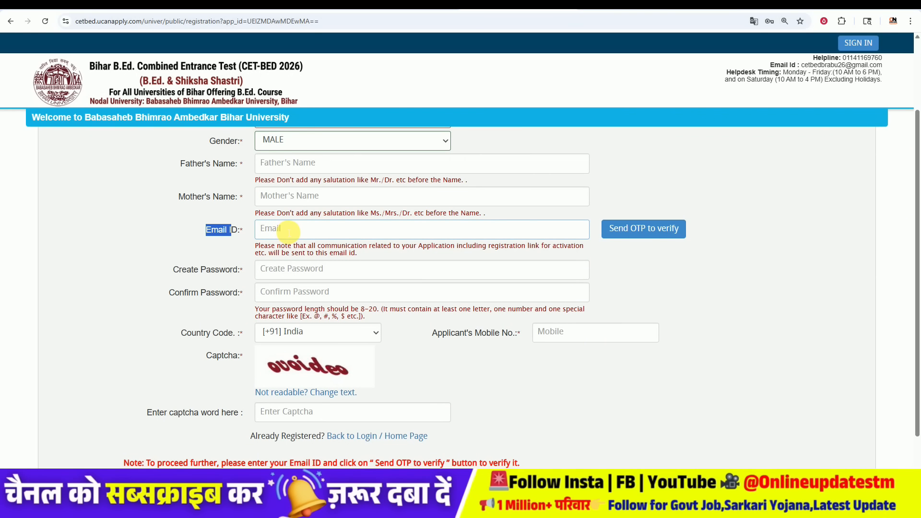
pyautogui.click(611, 205)
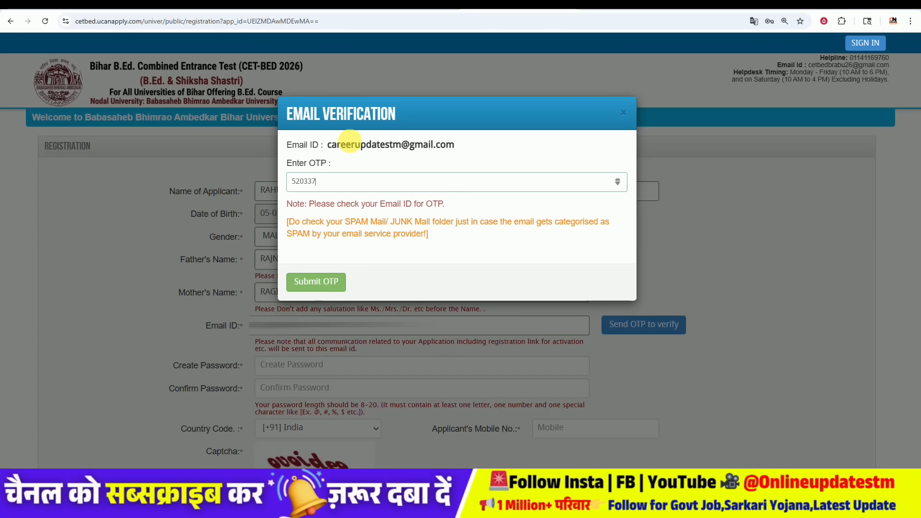
pyautogui.click(317, 282)
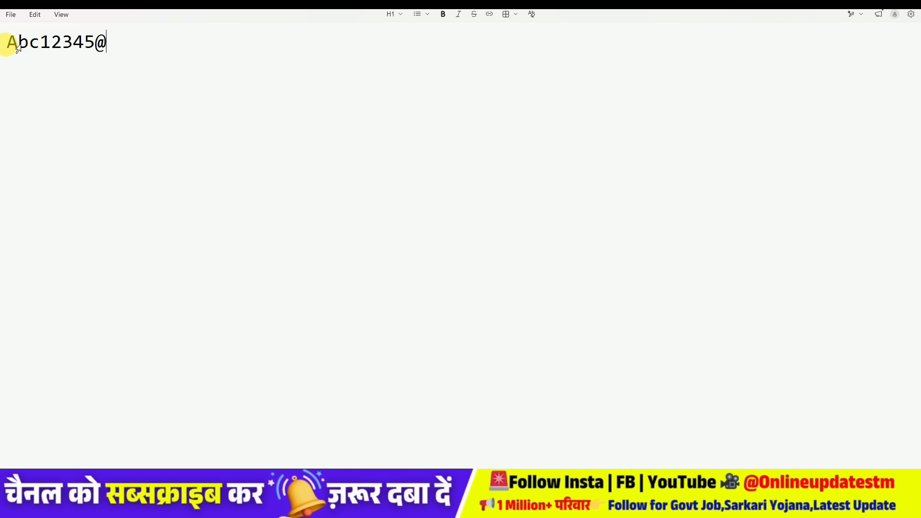
# Step: Select the saved password text in Notepad for reuse
pyautogui.moveTo(32, 43); pyautogui.dragTo(562, 255)
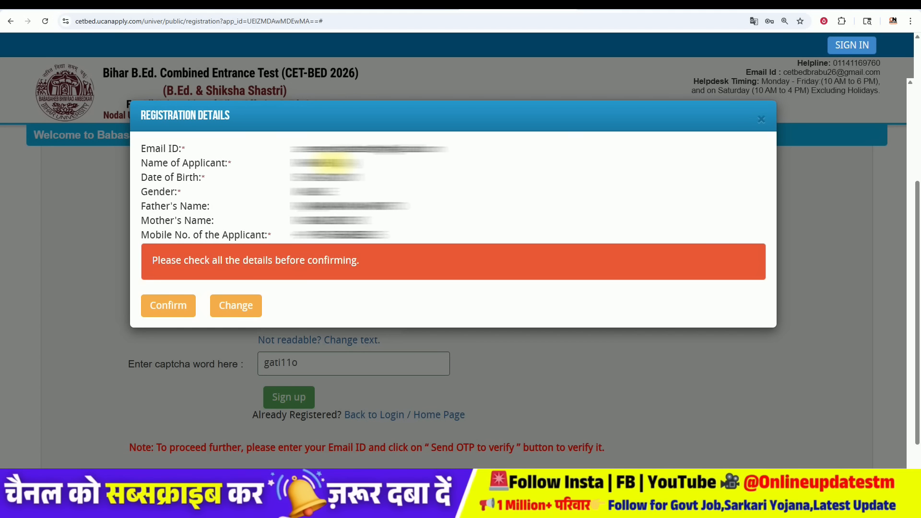
# Step: Confirm the registration details and save the login password in Chrome
pyautogui.click(179, 314)
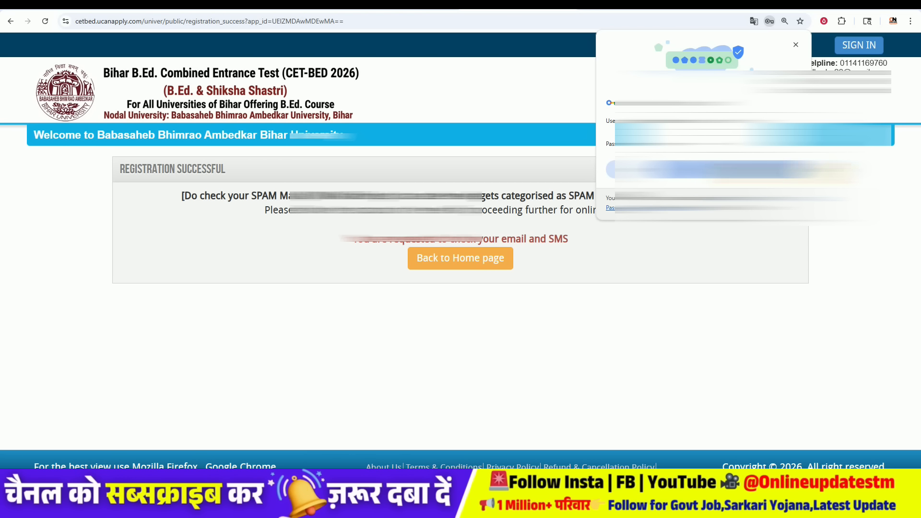
pyautogui.click(780, 171)
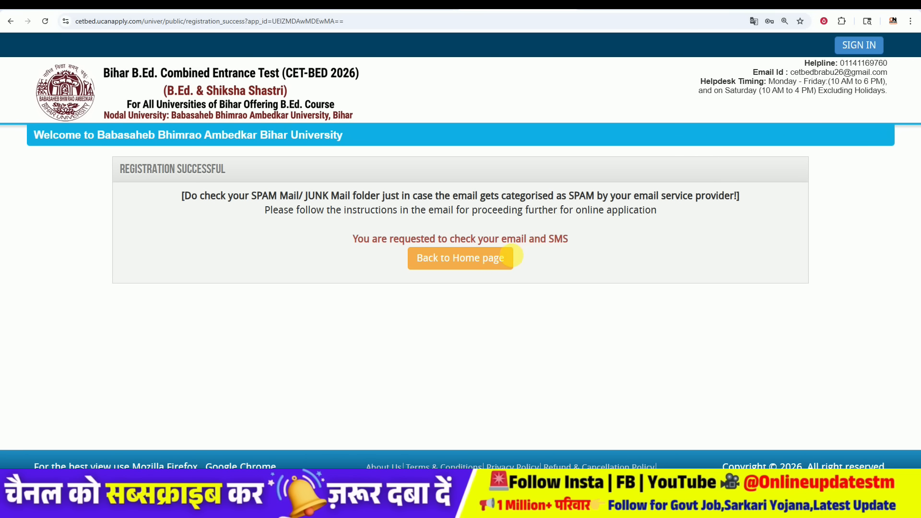
# Step: Return to the home page and sign in with the new Login ID and password
pyautogui.click(442, 262)
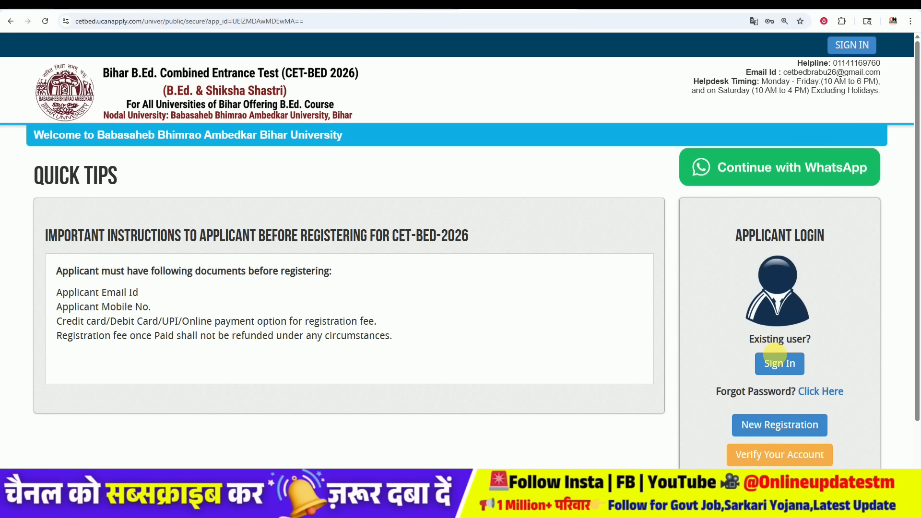
pyautogui.click(777, 364)
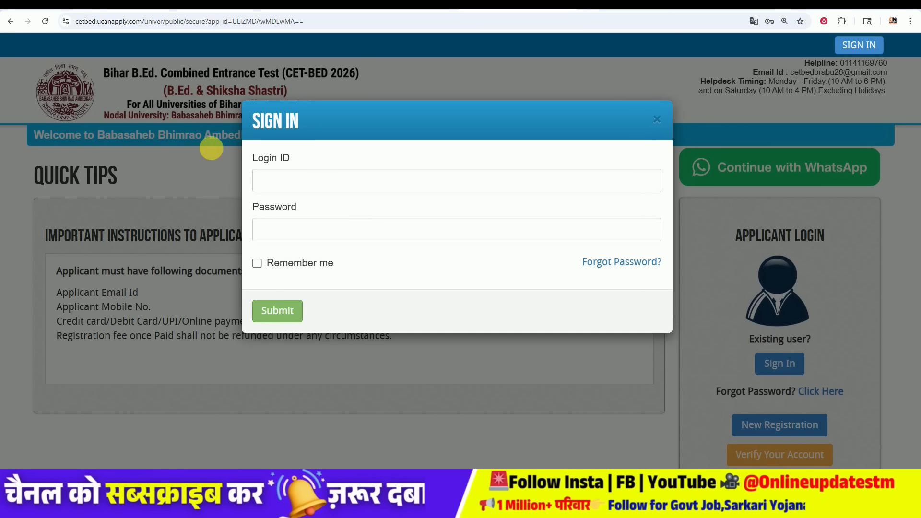
pyautogui.click(294, 182)
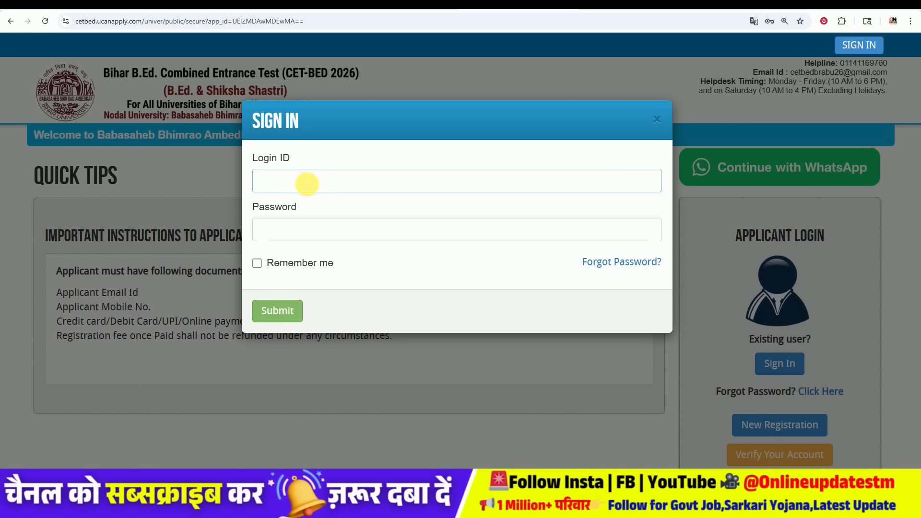
pyautogui.click(258, 206)
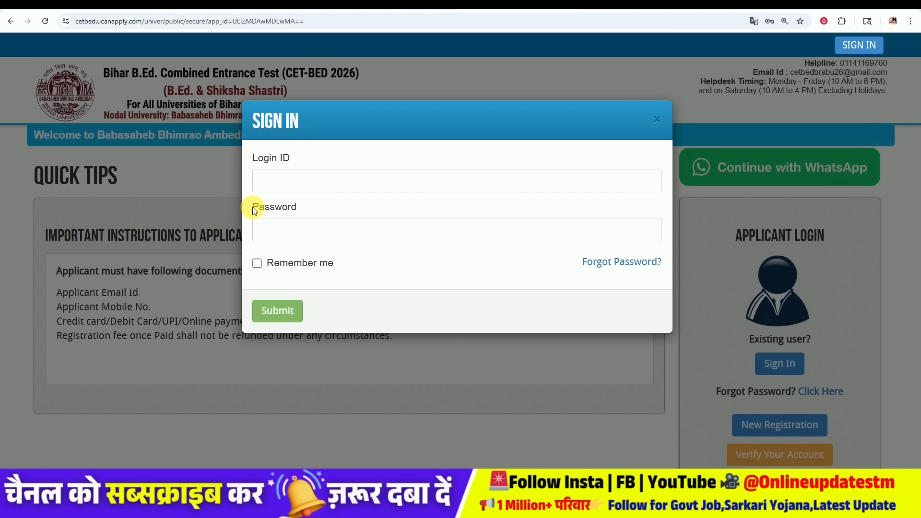
pyautogui.click(299, 233)
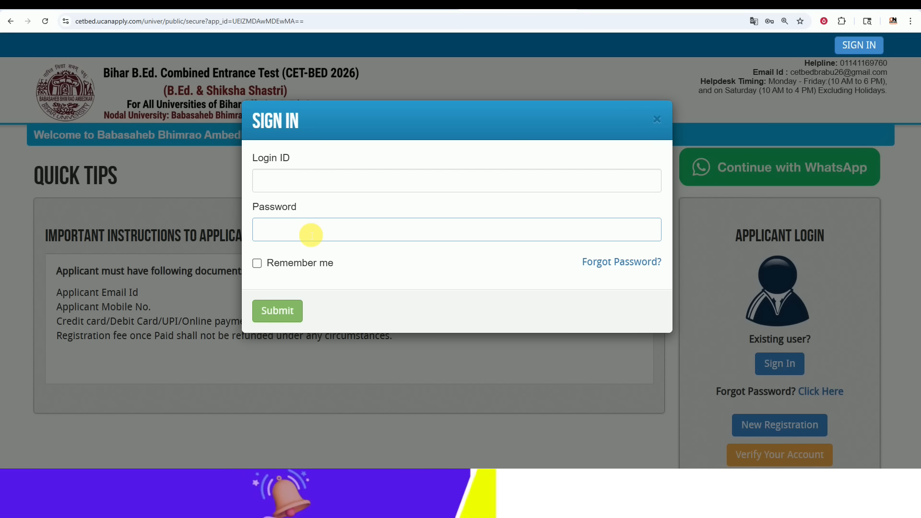
pyautogui.click(274, 314)
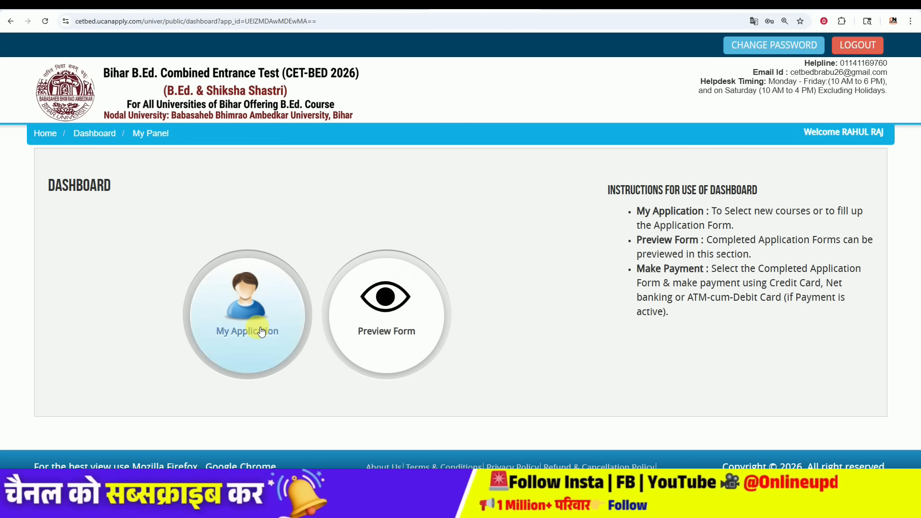
# Step: On My Application, choose B.Ed. as the Programme Name and proceed to its eligibility criteria
pyautogui.click(248, 336)
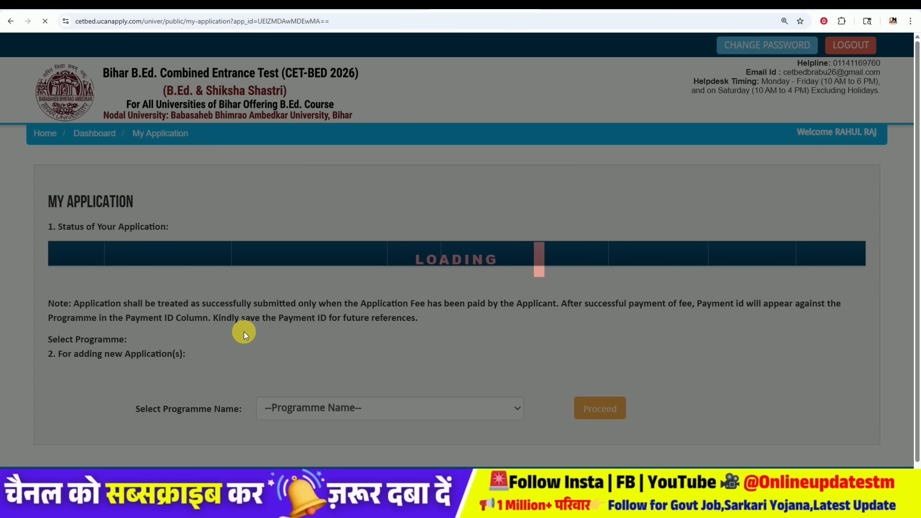
pyautogui.scroll(-1, 266, 336)
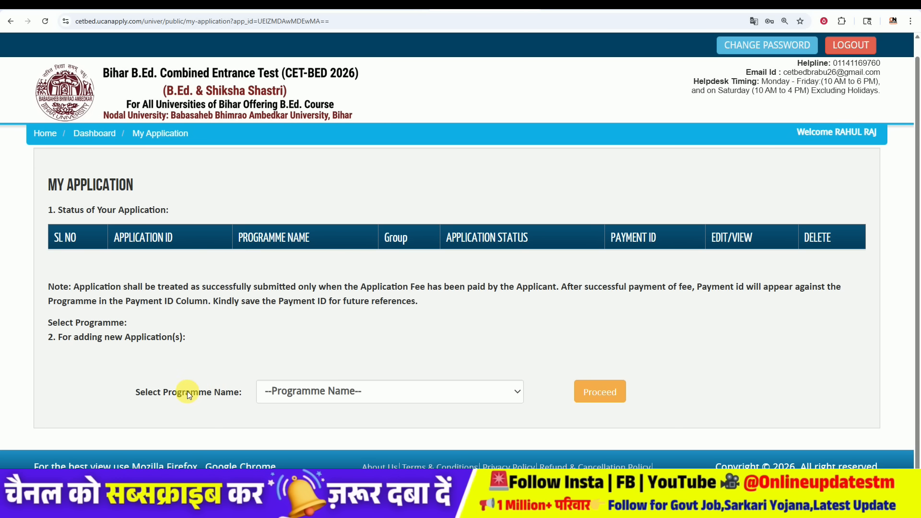
pyautogui.click(314, 393)
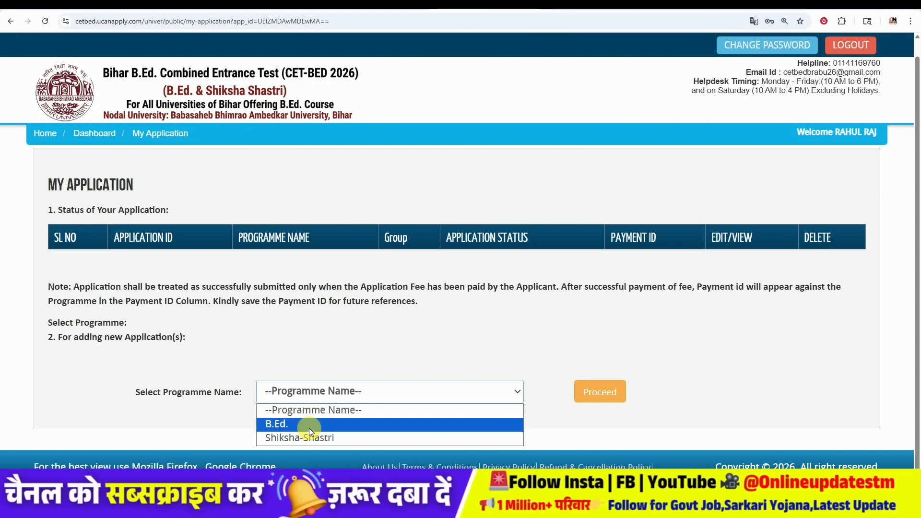
pyautogui.click(301, 424)
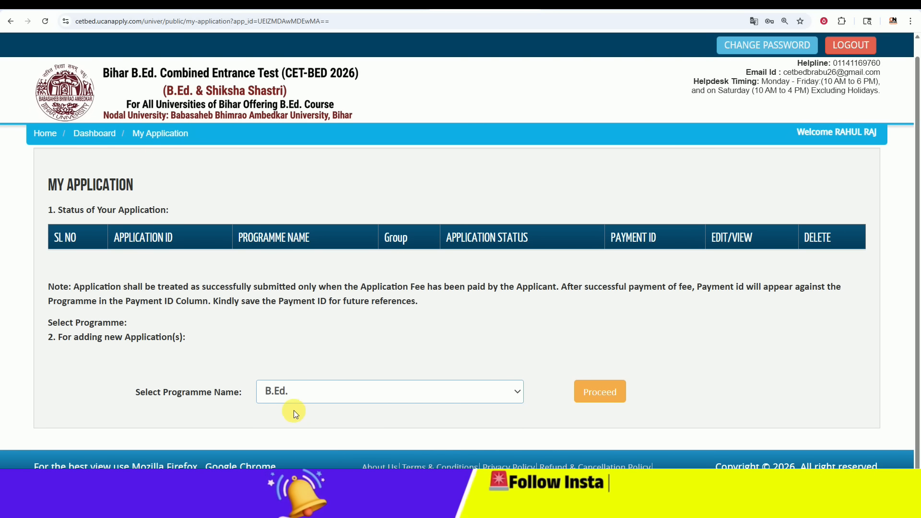
pyautogui.click(600, 392)
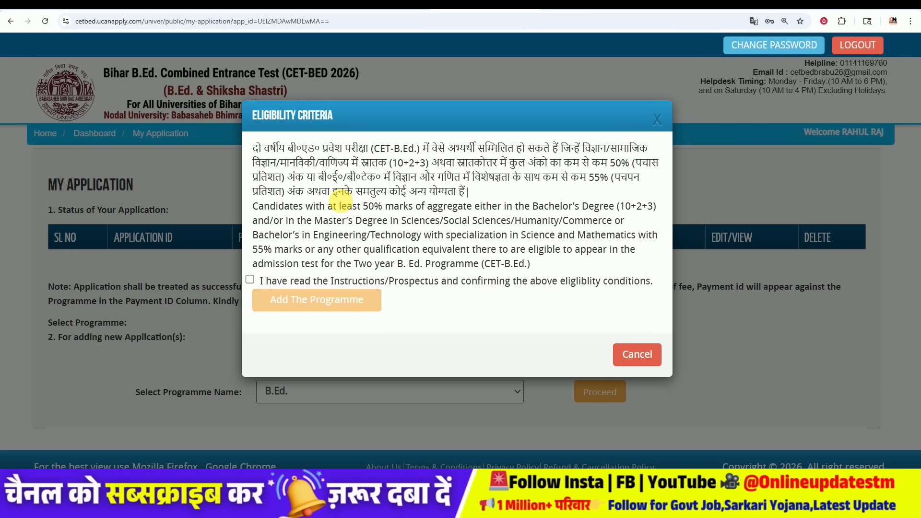
# Step: Accept the eligibility declaration and add the B.Ed. programme to the application
pyautogui.click(250, 280)
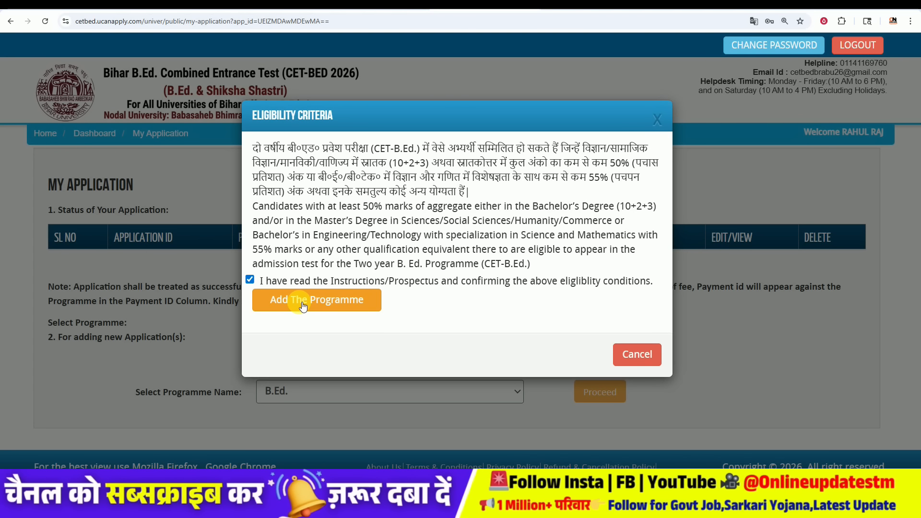
pyautogui.click(303, 305)
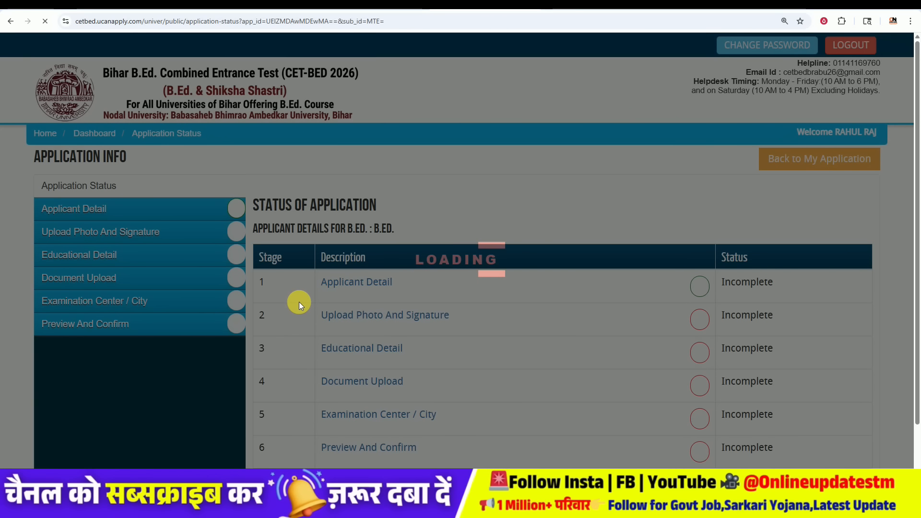
pyautogui.scroll(-1, 299, 302)
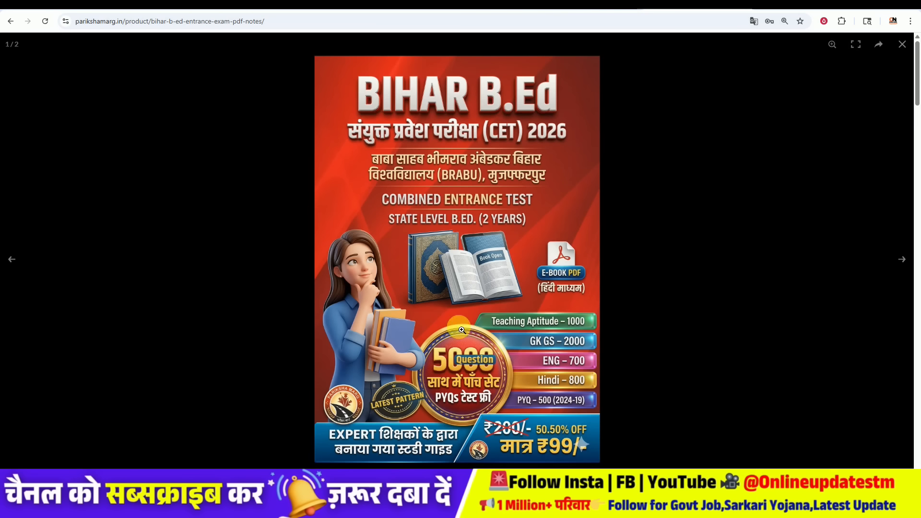
# Step: Zoom into the Bihar B.Ed. e-book poster, pan over it, then zoom back out
pyautogui.click(479, 207)
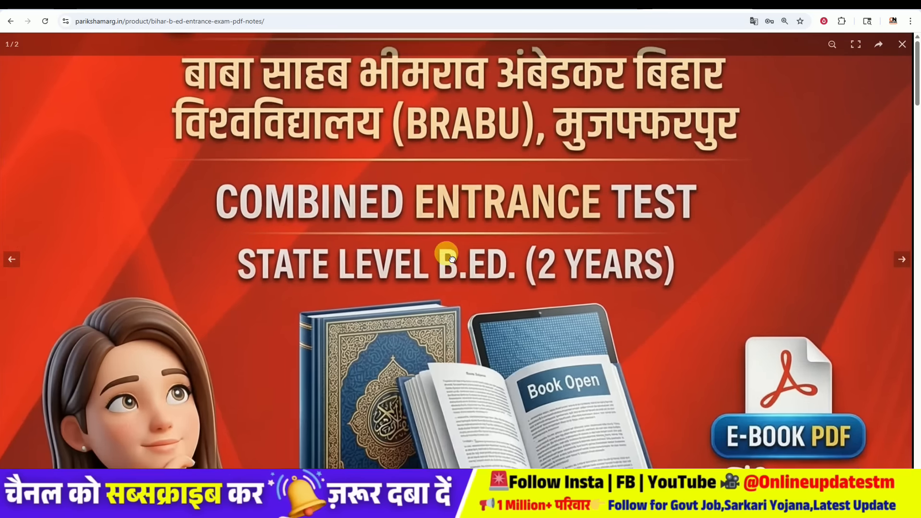
pyautogui.moveTo(454, 197); pyautogui.dragTo(439, 346)
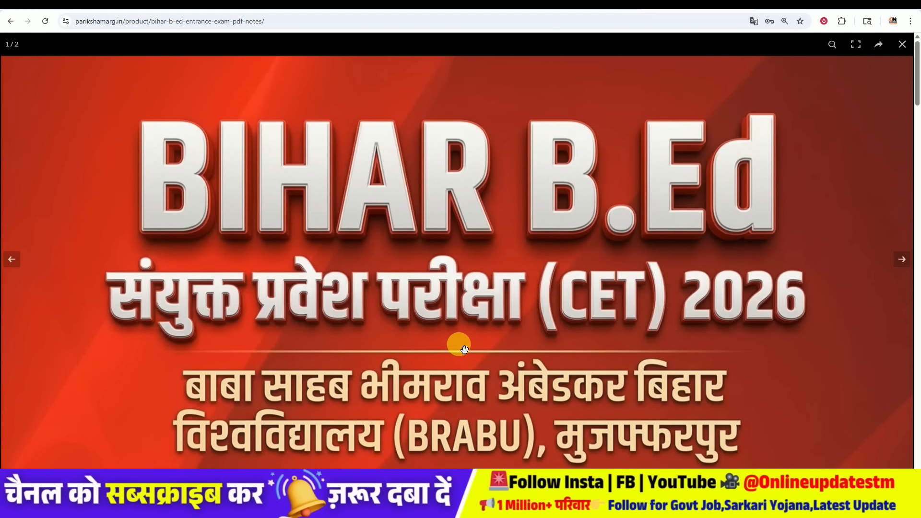
pyautogui.moveTo(464, 349); pyautogui.dragTo(466, 332)
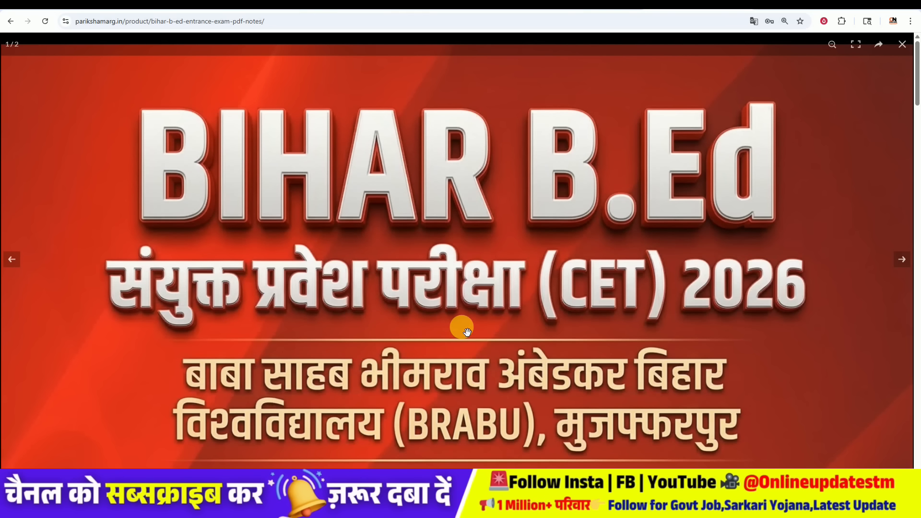
pyautogui.moveTo(459, 339); pyautogui.dragTo(469, 280)
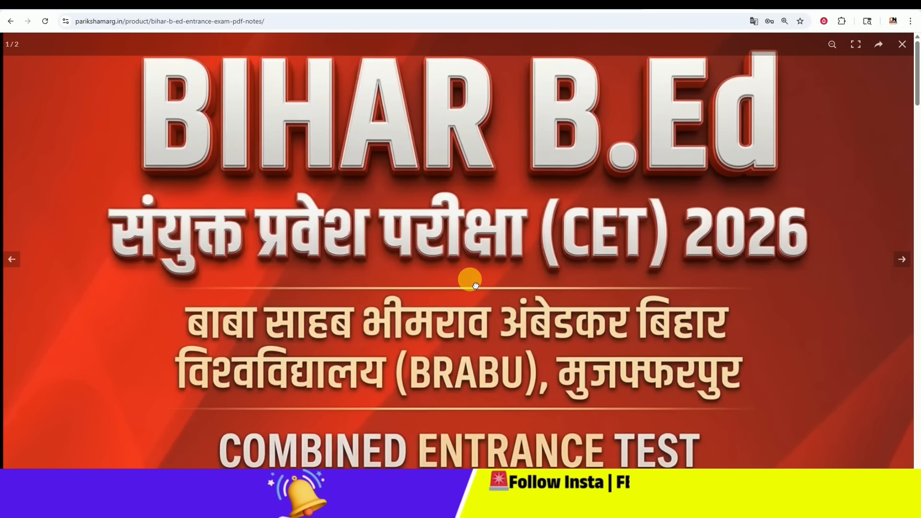
pyautogui.moveTo(467, 375); pyautogui.dragTo(472, 182)
pyautogui.moveTo(471, 282); pyautogui.dragTo(436, 473)
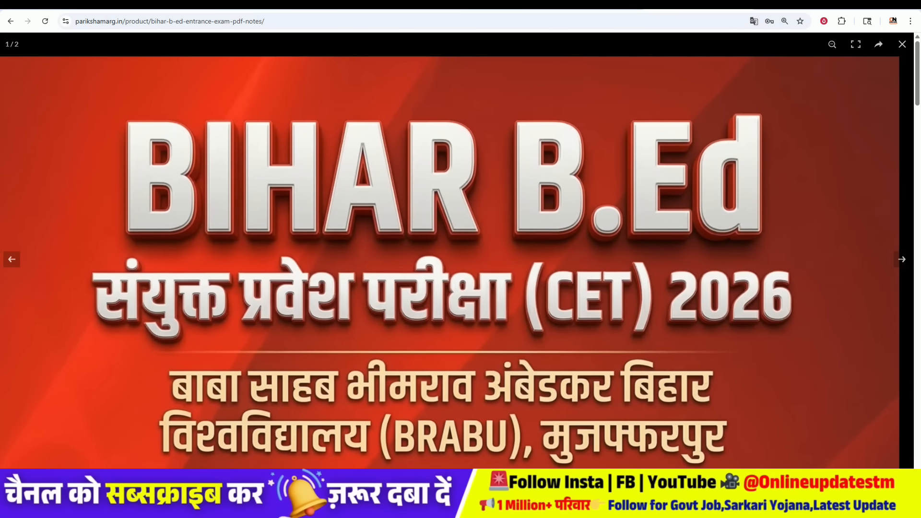
pyautogui.moveTo(434, 216); pyautogui.dragTo(438, 300)
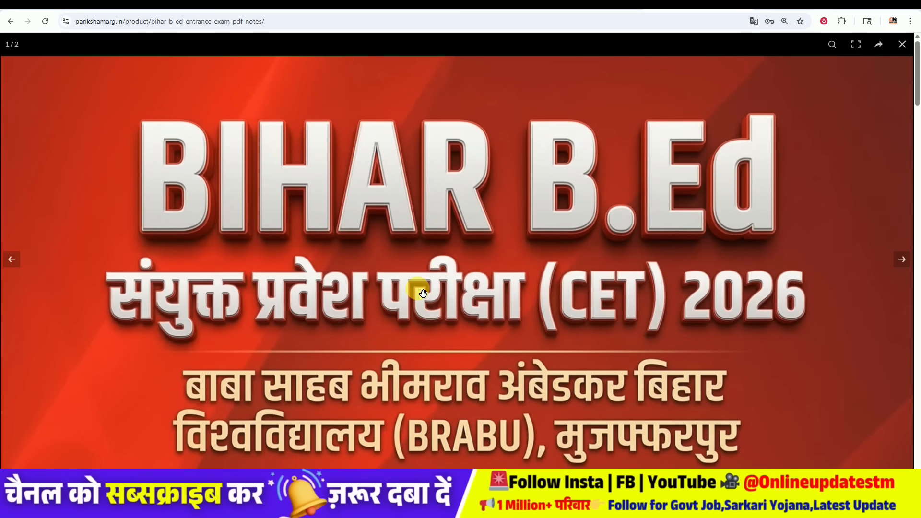
pyautogui.click(438, 301)
# Step: Inspect the poster's question count, subject list and price banner, then close the poster viewer
pyautogui.click(422, 350)
pyautogui.moveTo(423, 351); pyautogui.dragTo(439, 192)
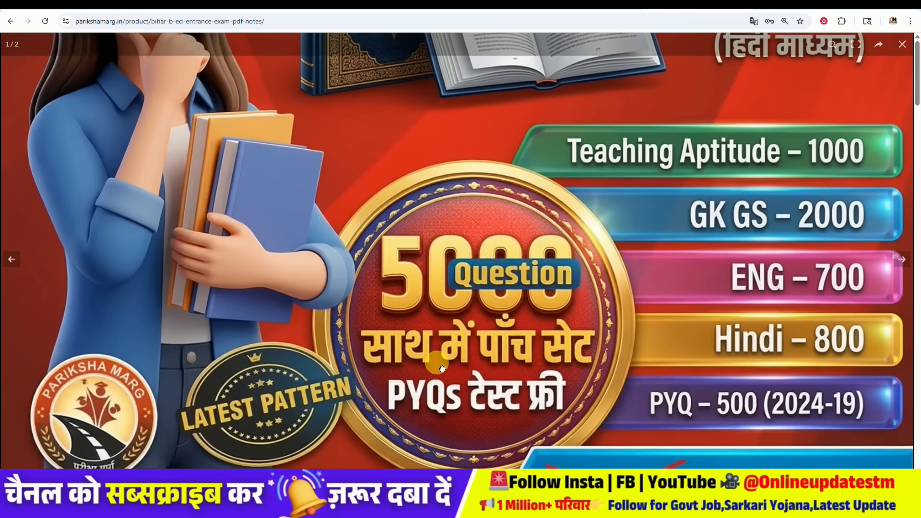
pyautogui.moveTo(436, 366); pyautogui.dragTo(448, 214)
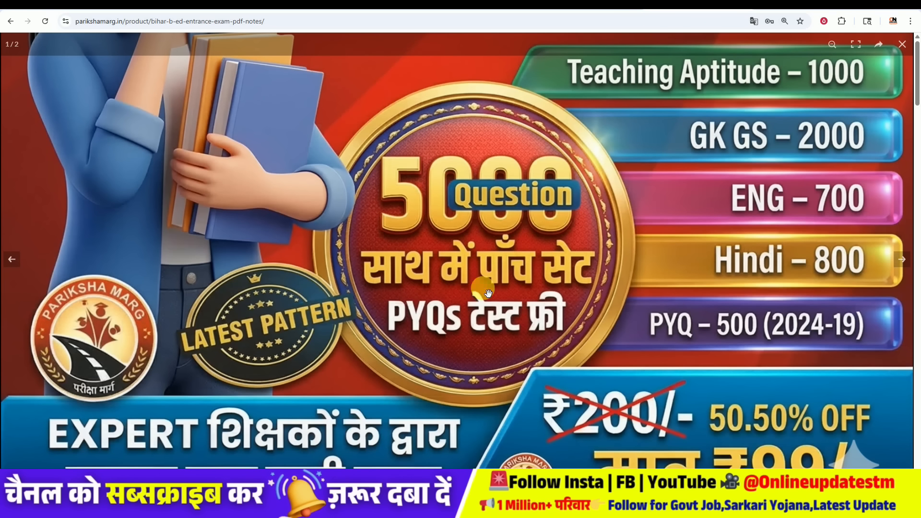
pyautogui.moveTo(462, 319); pyautogui.dragTo(462, 302)
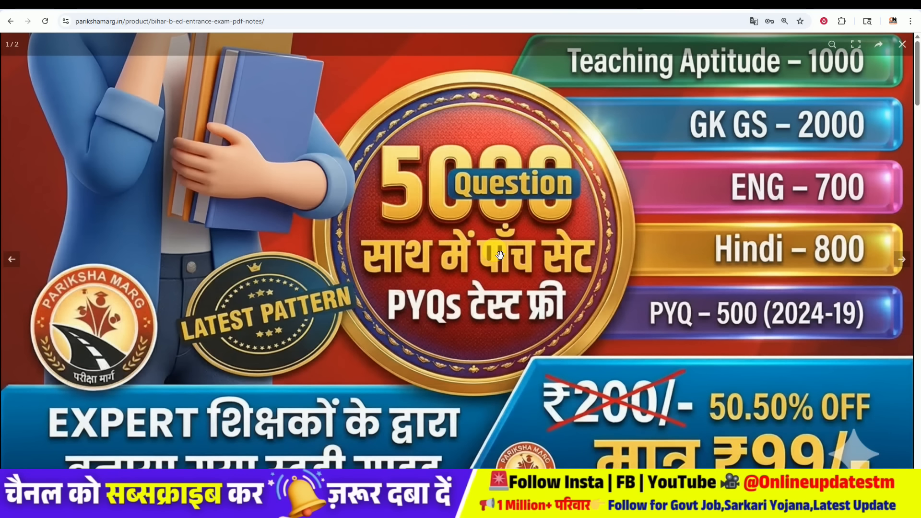
pyautogui.moveTo(482, 298); pyautogui.dragTo(486, 251)
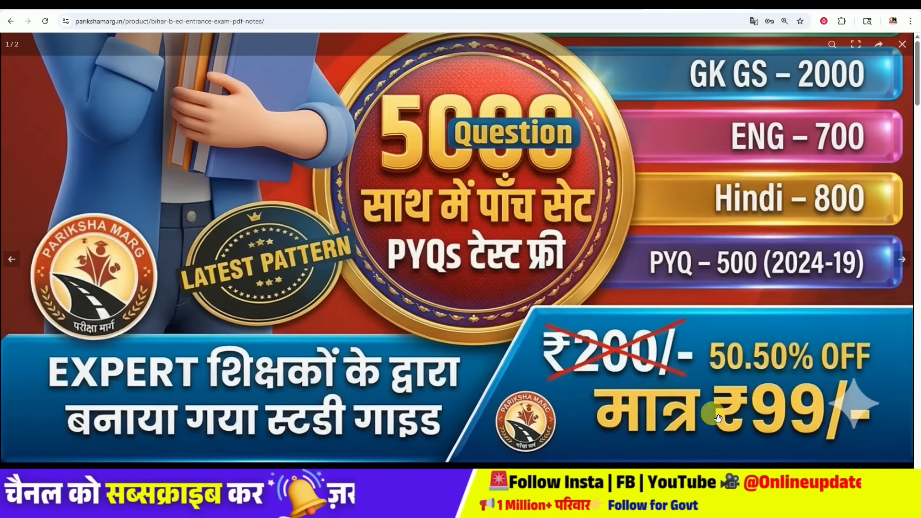
pyautogui.click(503, 279)
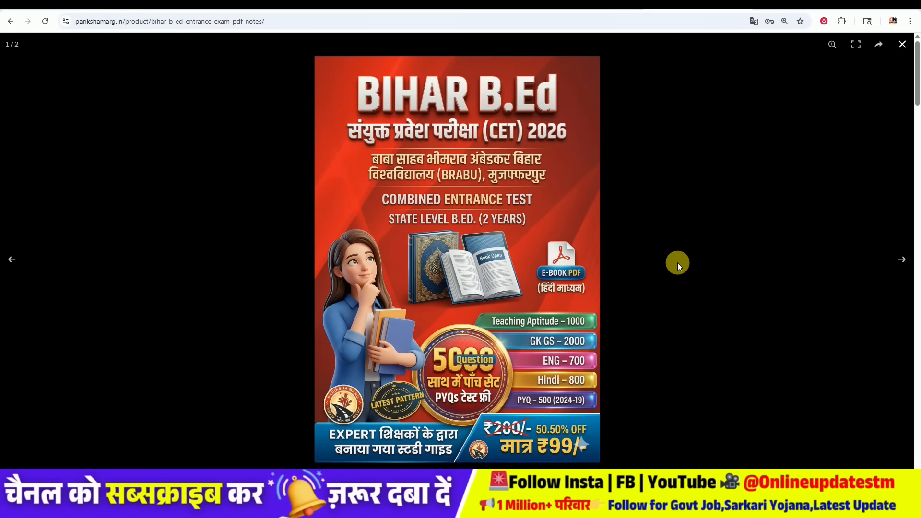
pyautogui.click(678, 263)
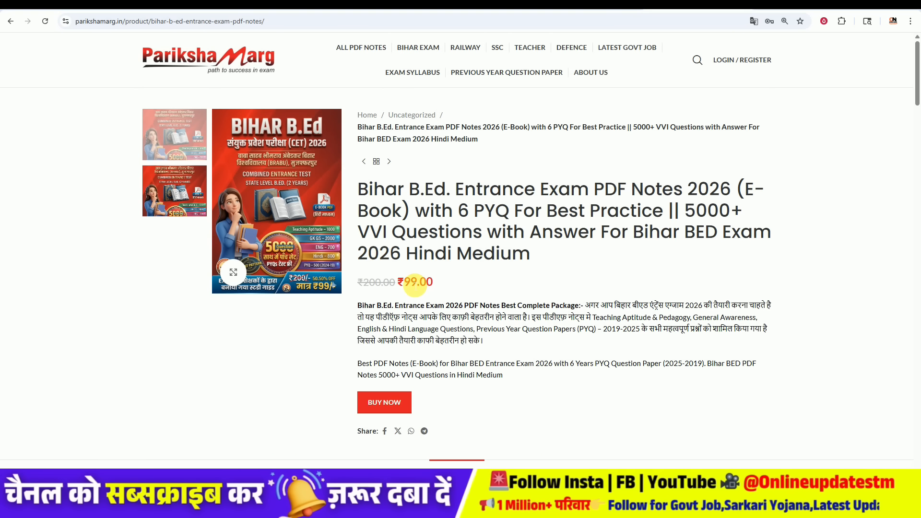
# Step: Buy the Bihar B.Ed. notes at ₹99.00 and begin entering a coupon code at checkout
pyautogui.click(391, 410)
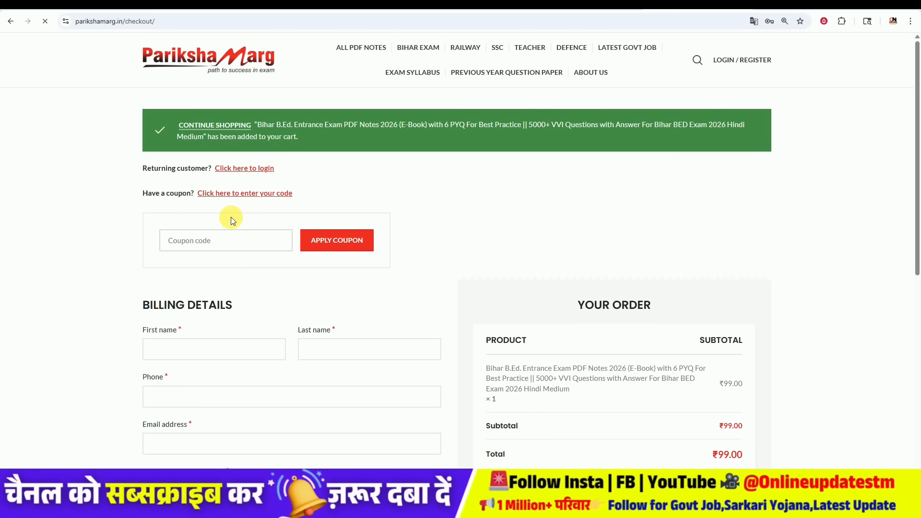
pyautogui.write('m20')
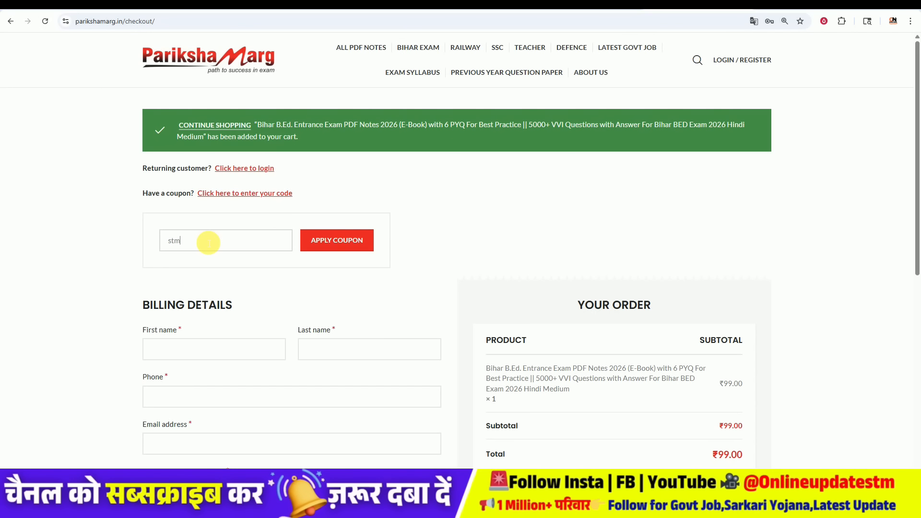
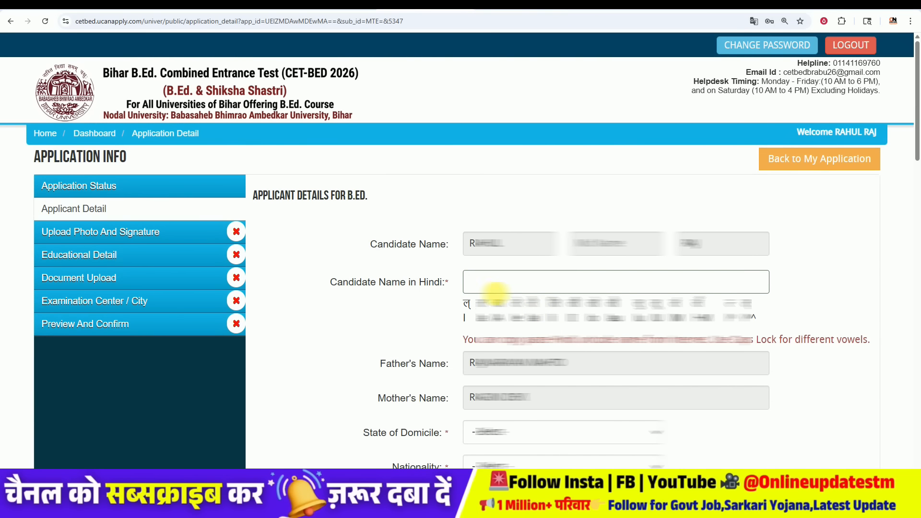
# Step: Paste the candidate's name in Hindi and set the state of domicile to Bihar
pyautogui.click(494, 284)
pyautogui.write('राहुल')
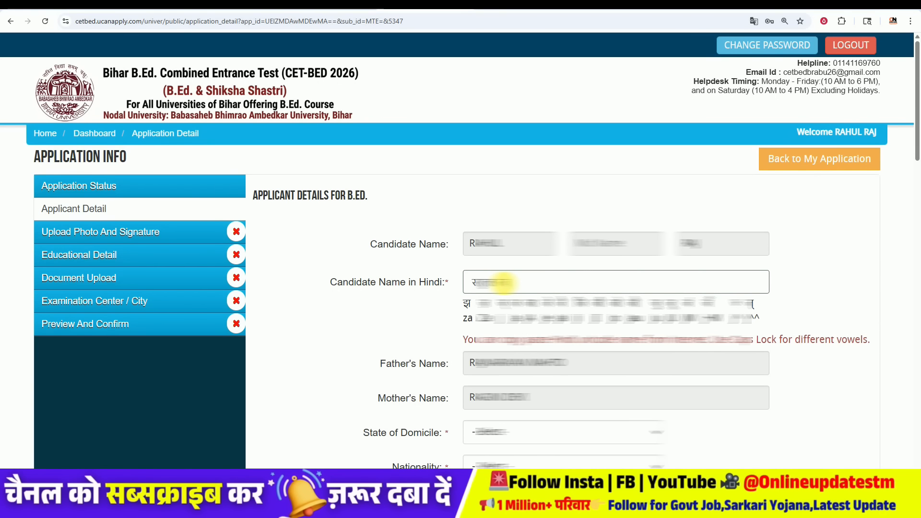
pyautogui.scroll(-5, 437, 329)
pyautogui.click(549, 168)
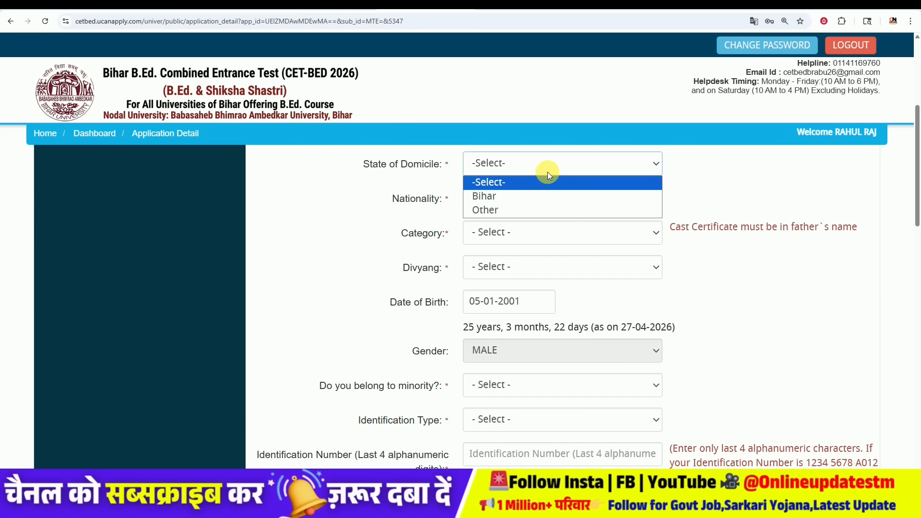
pyautogui.click(543, 194)
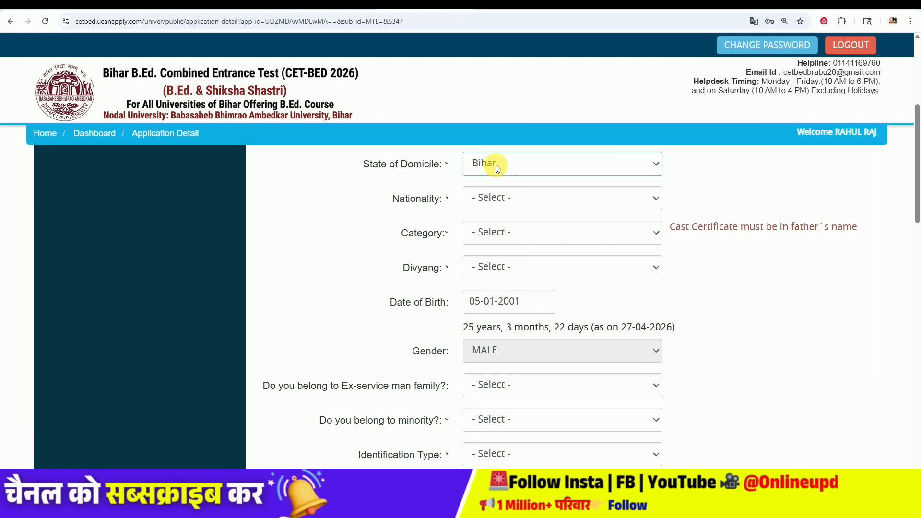
pyautogui.click(496, 165)
pyautogui.click(496, 165)
# Step: Set nationality to Indian and category to BC (Annexure-II)
pyautogui.click(490, 199)
pyautogui.click(494, 229)
pyautogui.click(494, 230)
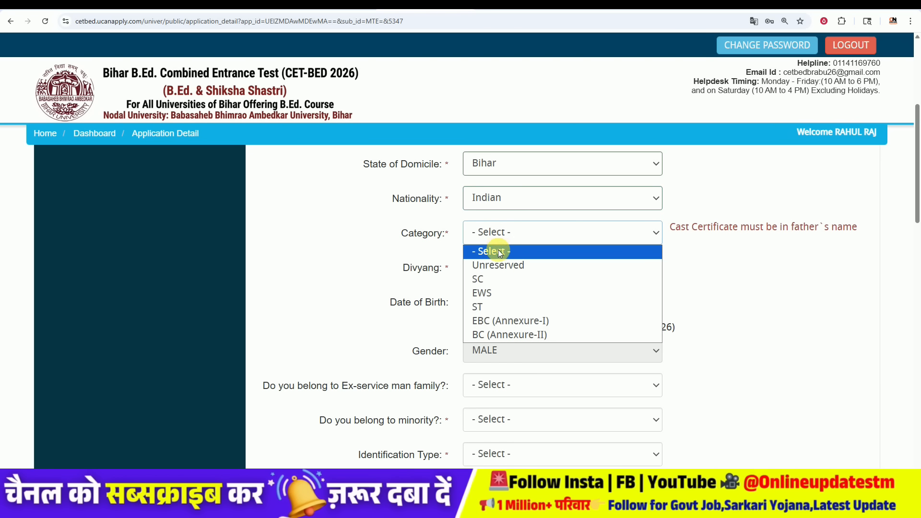
pyautogui.click(499, 334)
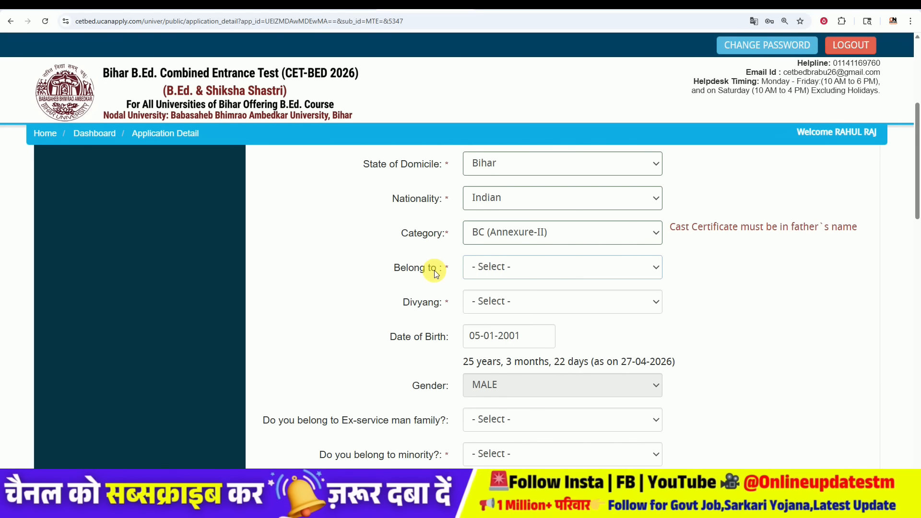
# Step: Set Belong to as Non-Creamy layer and answer No for Divyang
pyautogui.click(512, 268)
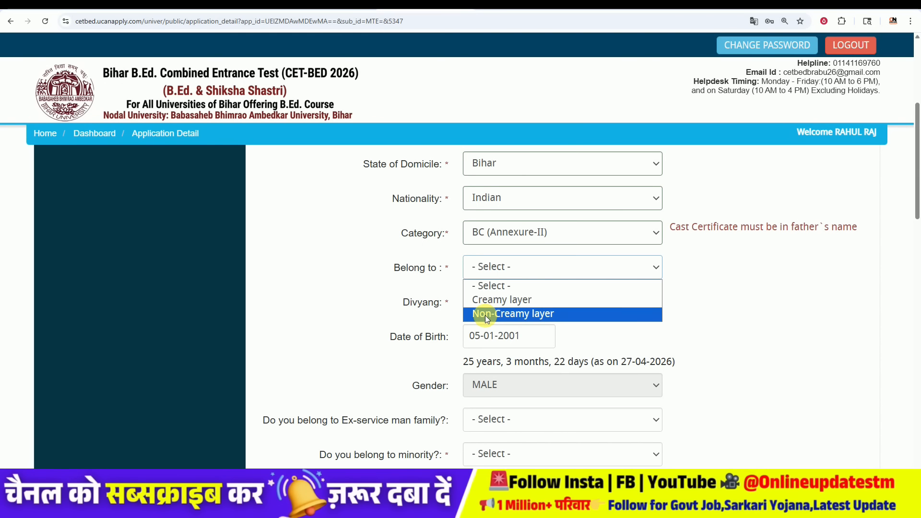
pyautogui.click(509, 316)
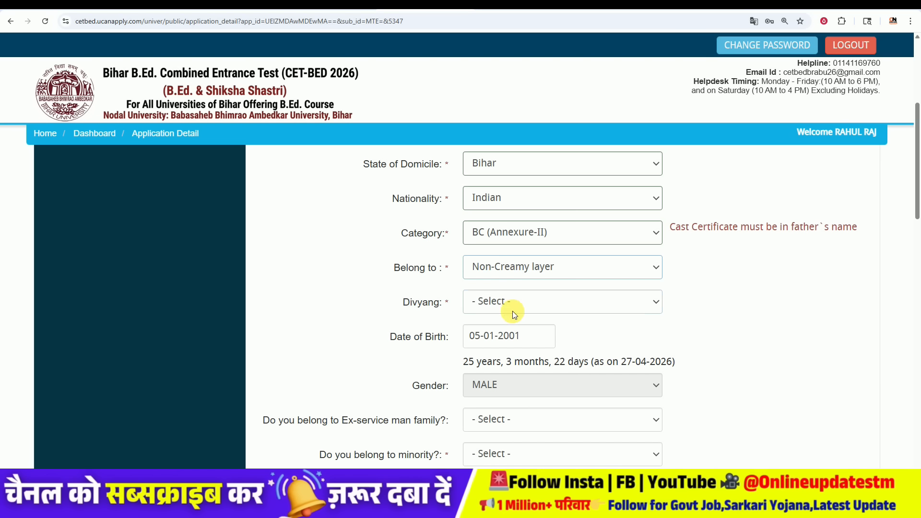
pyautogui.click(513, 303)
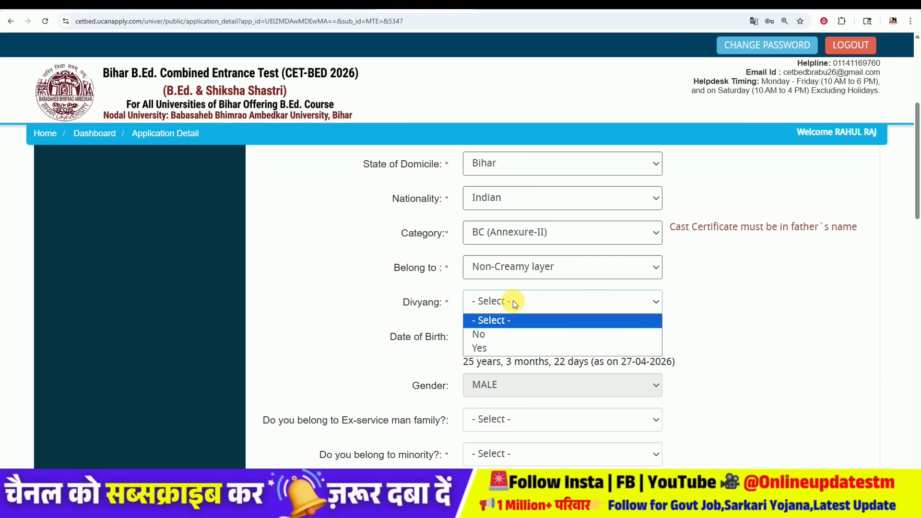
pyautogui.click(509, 336)
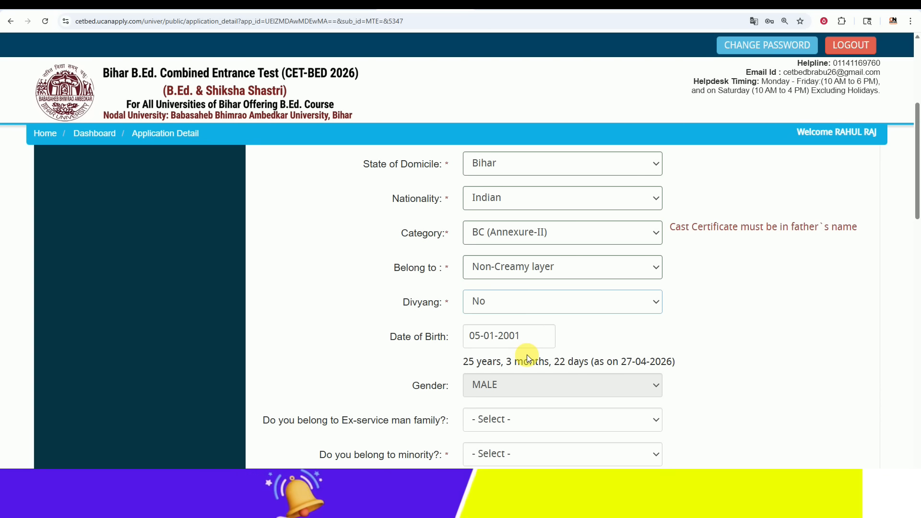
pyautogui.scroll(-4, 545, 218)
# Step: Answer No for ex-service family and minority, pick Aadhaar identification and Unmarried status
pyautogui.click(544, 222)
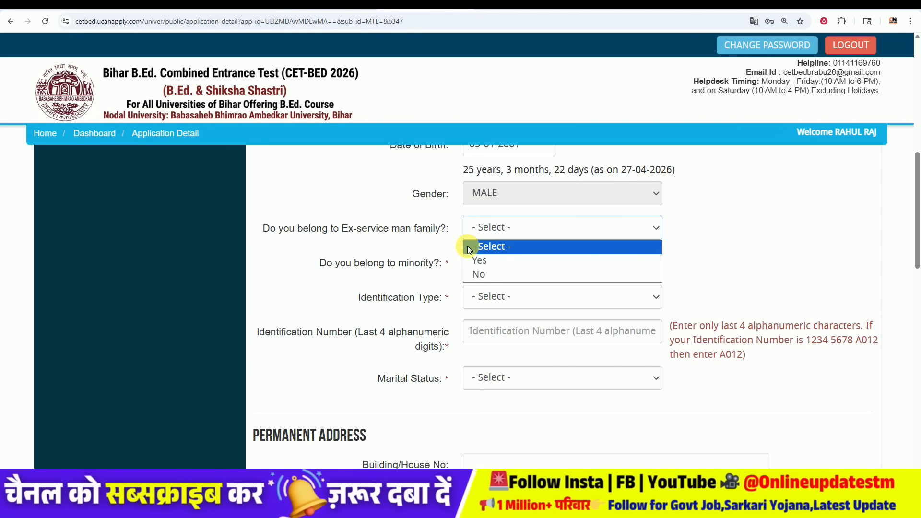
pyautogui.click(496, 283)
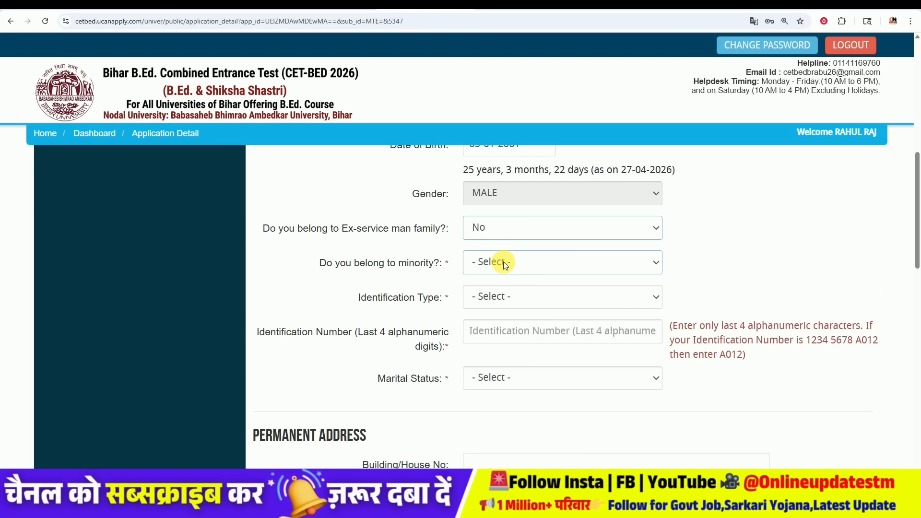
pyautogui.click(503, 261)
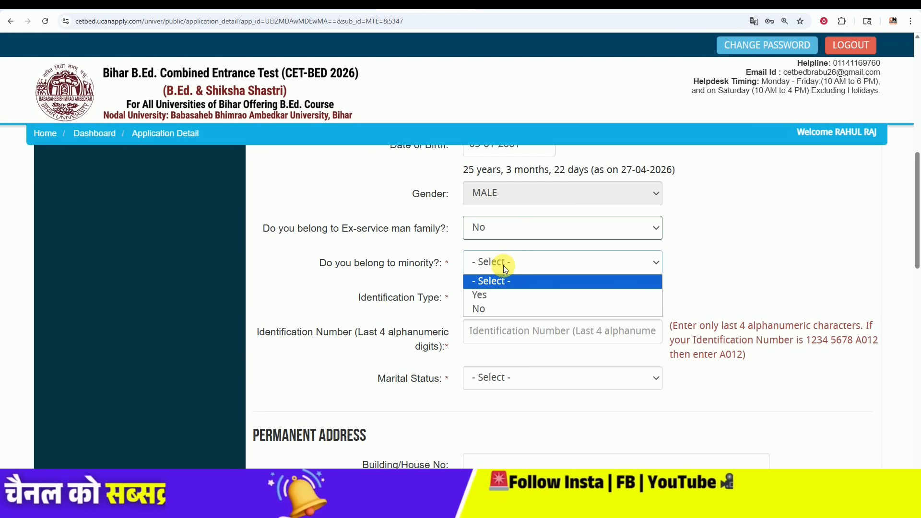
pyautogui.click(508, 304)
pyautogui.click(511, 295)
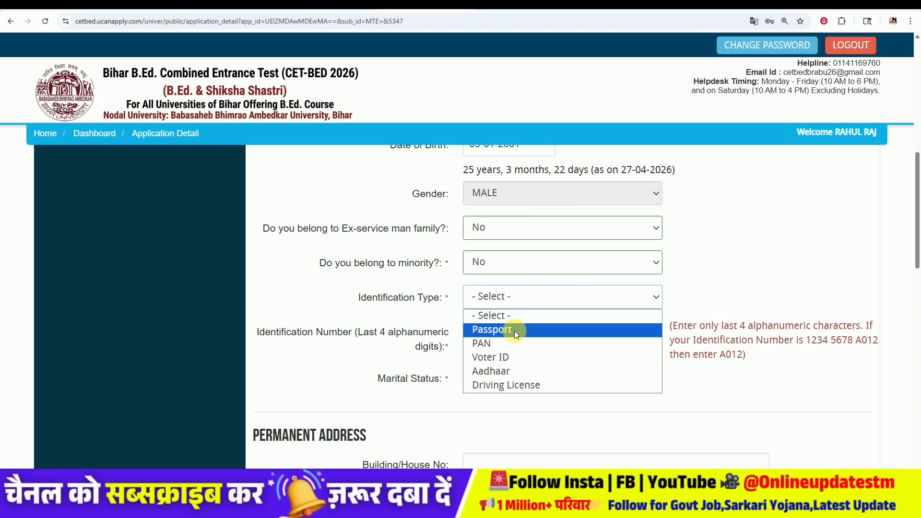
pyautogui.click(511, 370)
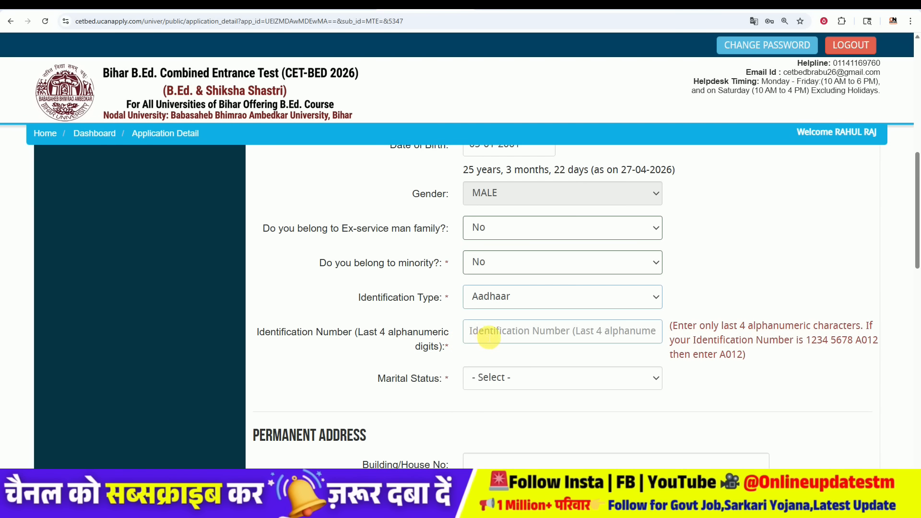
pyautogui.click(503, 378)
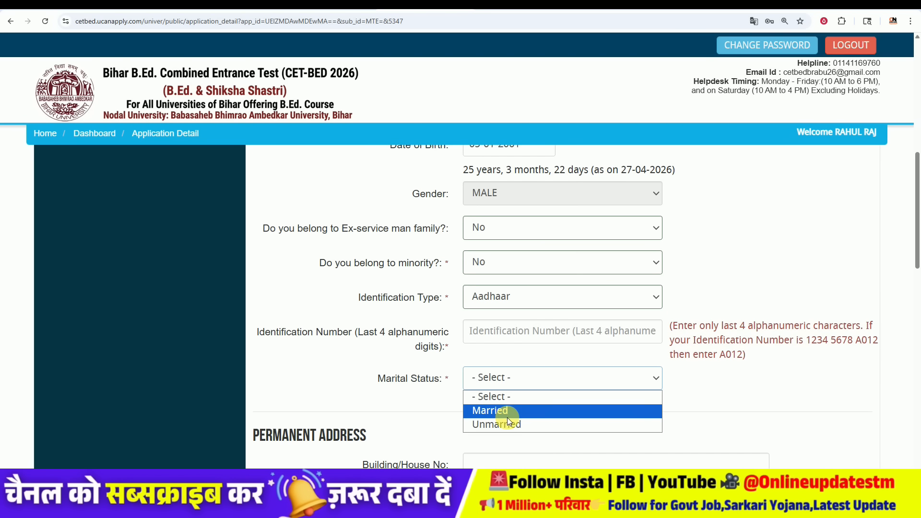
pyautogui.click(507, 423)
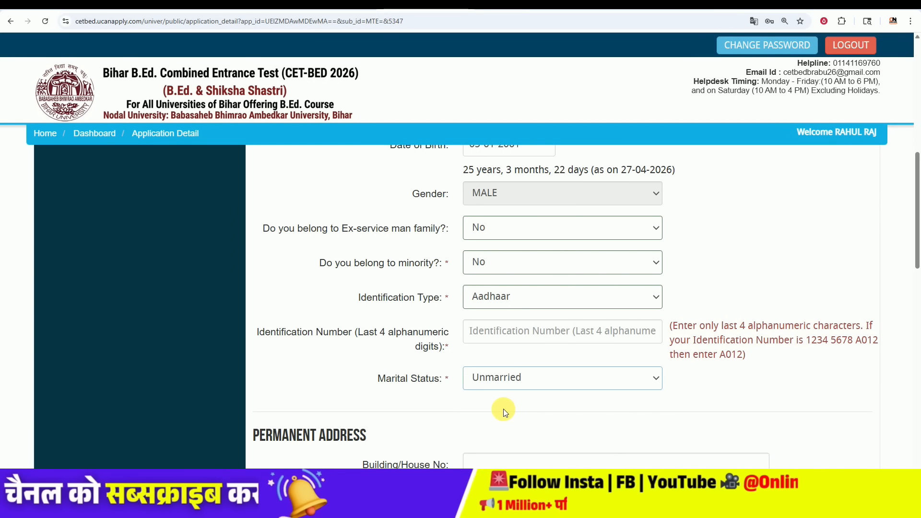
# Step: Go to the permanent address section and select the Landmark and Town/Mohalla/Village fields
pyautogui.scroll(-5, 465, 400)
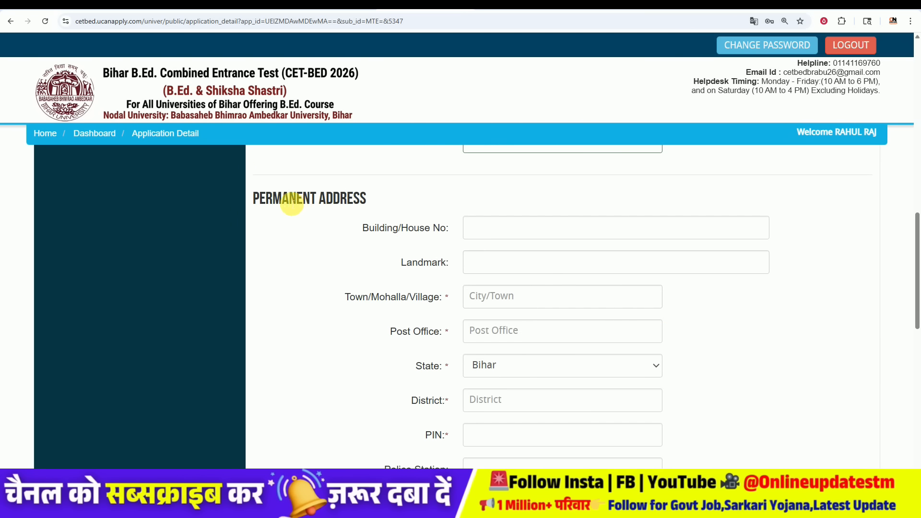
pyautogui.scroll(-1, 368, 185)
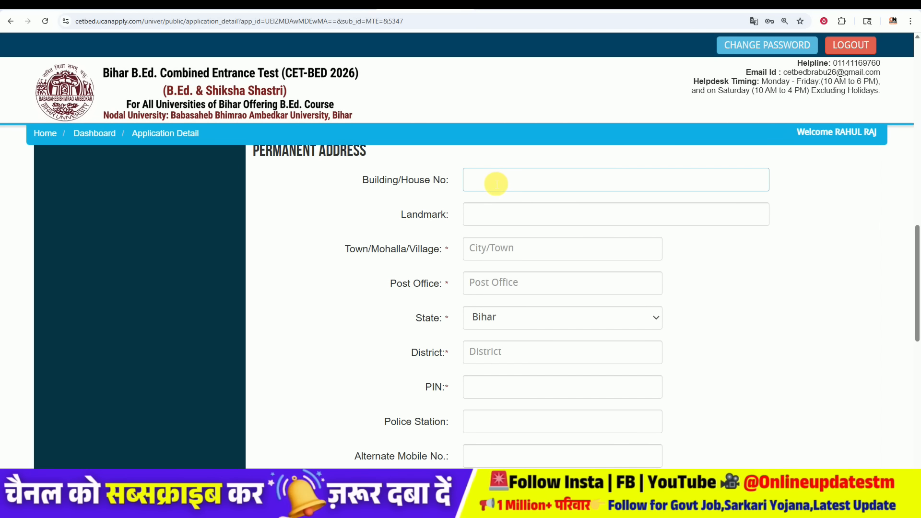
pyautogui.click(488, 214)
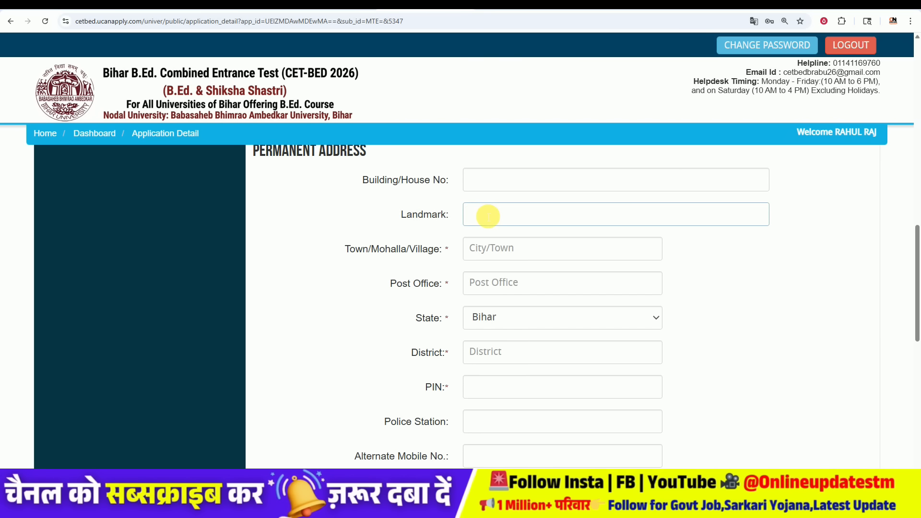
pyautogui.click(411, 256)
pyautogui.click(490, 247)
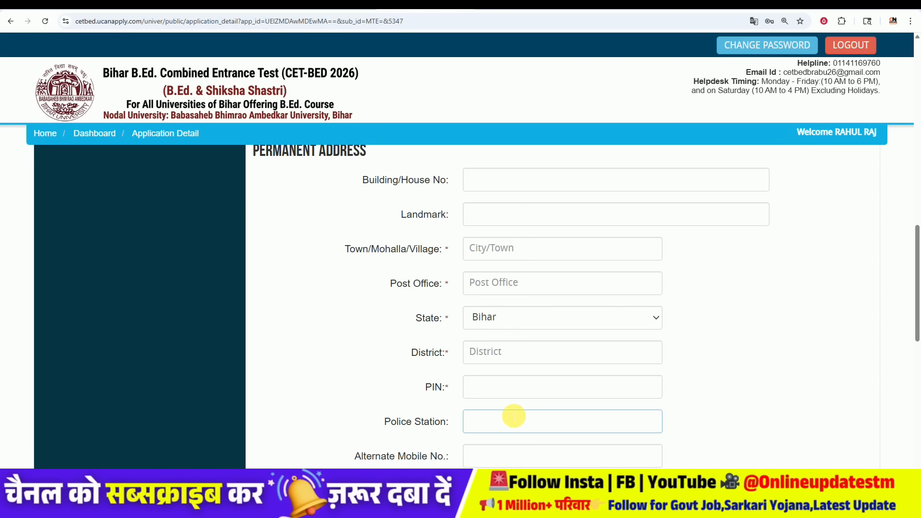
# Step: Save & Proceed the applicant details, then highlight the Identification Number's last-4-digits rule
pyautogui.scroll(-1, 514, 419)
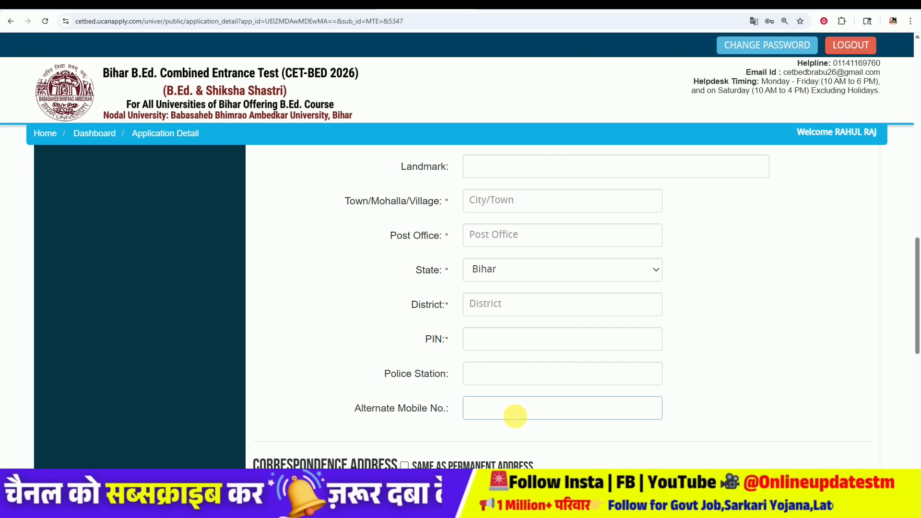
pyautogui.scroll(-1, 511, 409)
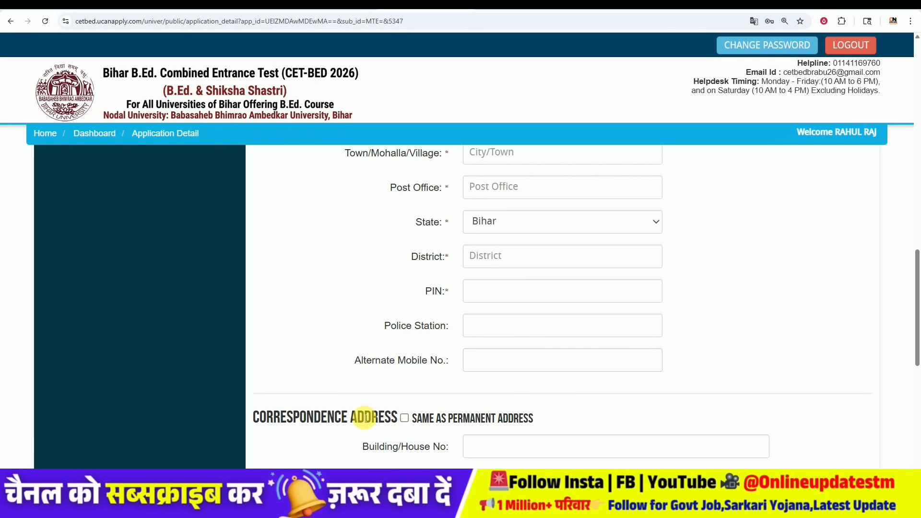
pyautogui.scroll(-1, 387, 399)
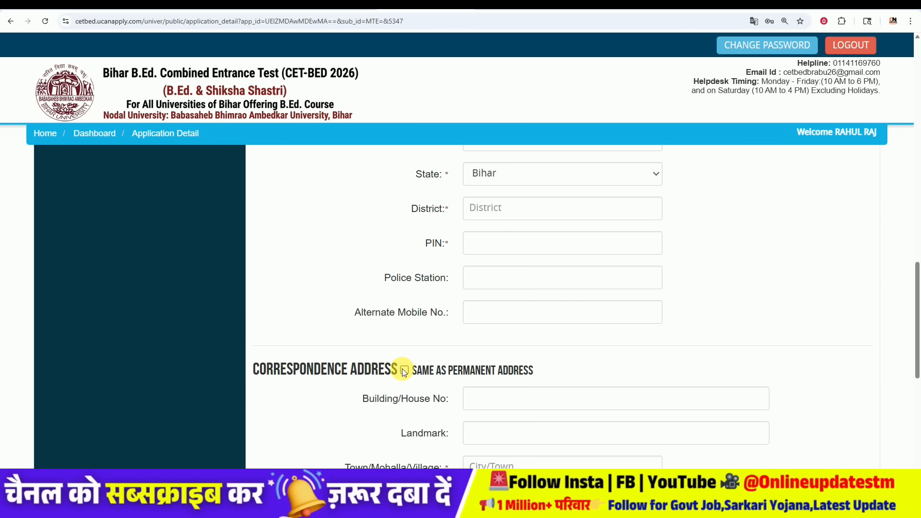
pyautogui.scroll(-3, 473, 342)
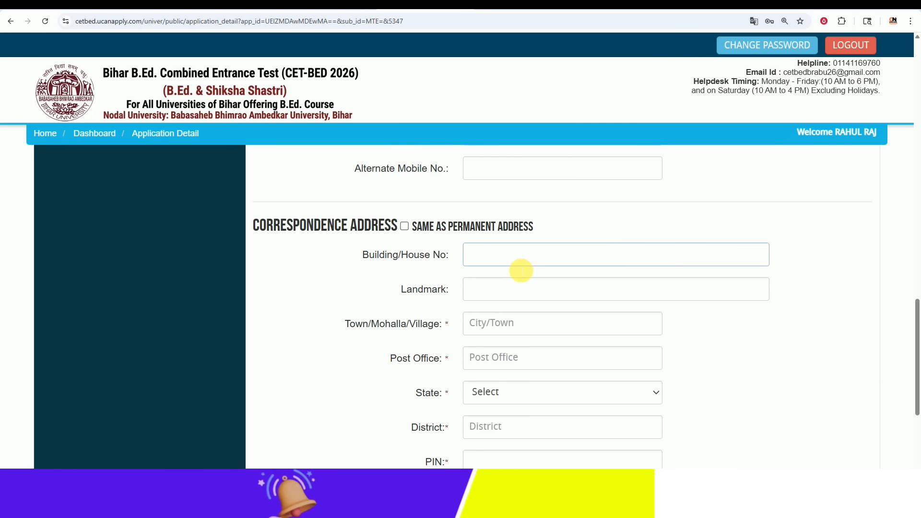
pyautogui.scroll(-5, 521, 271)
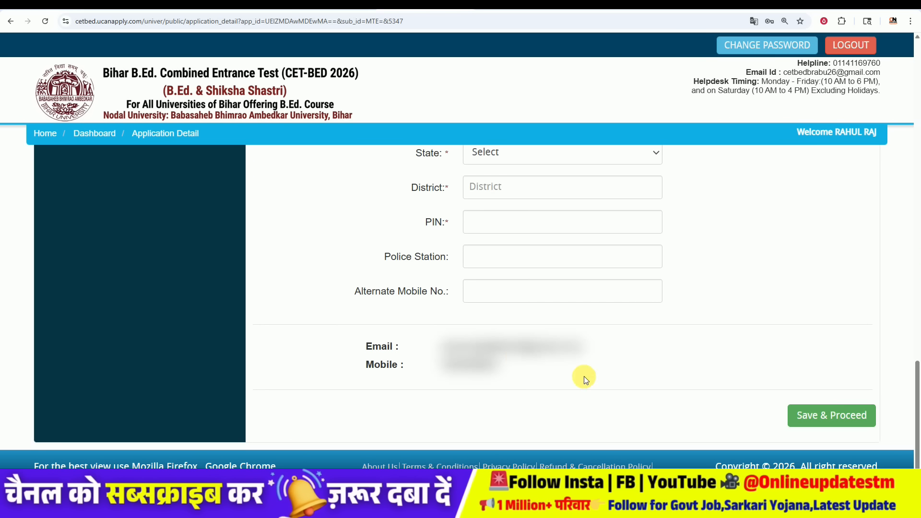
pyautogui.click(814, 418)
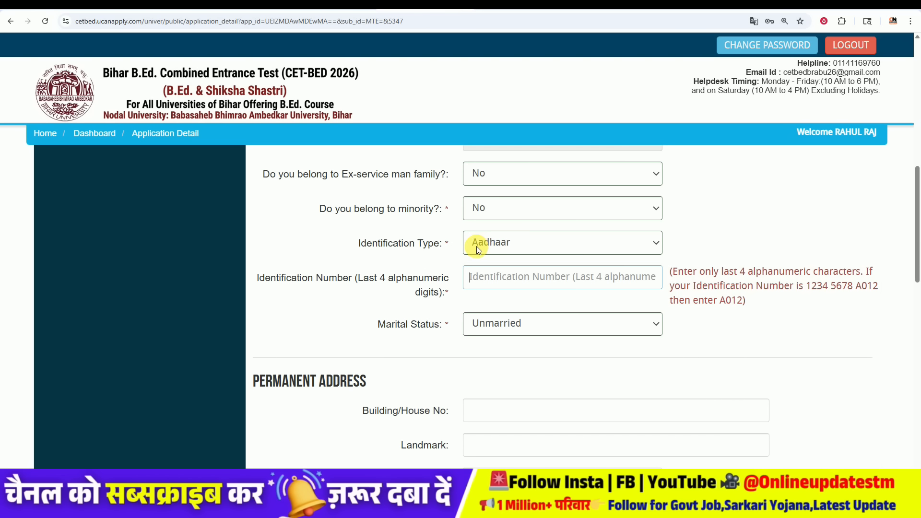
pyautogui.moveTo(363, 278); pyautogui.dragTo(385, 278)
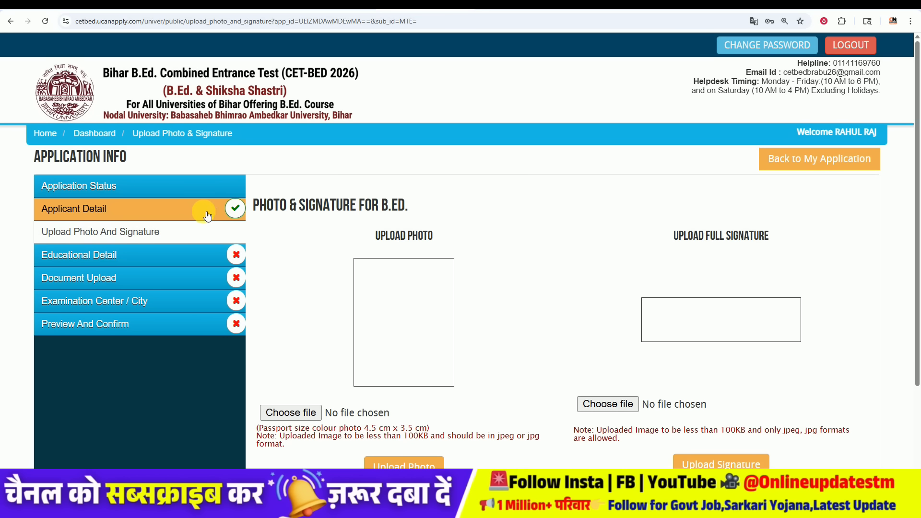
# Step: Highlight the upload rules: 100KB photo and signature limits, white background, black/blue pen
pyautogui.moveTo(376, 236); pyautogui.dragTo(744, 238)
pyautogui.scroll(-2, 580, 249)
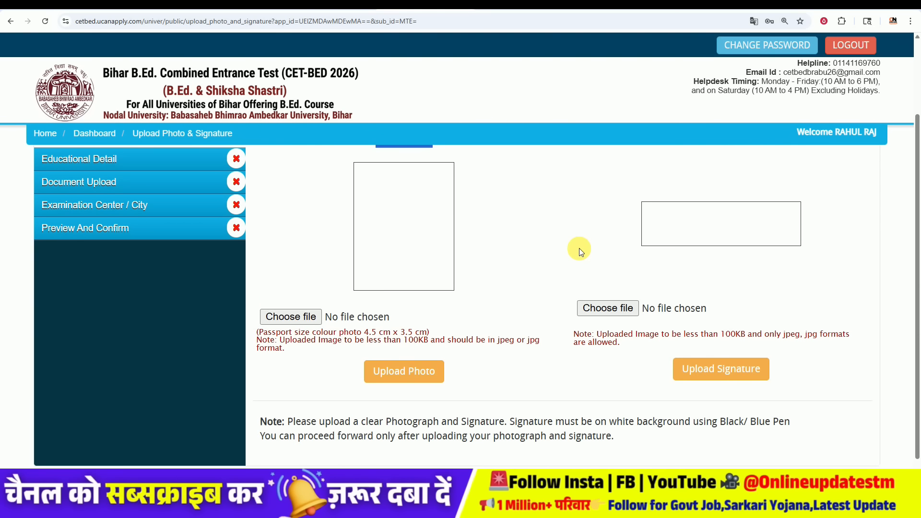
pyautogui.scroll(1, 580, 248)
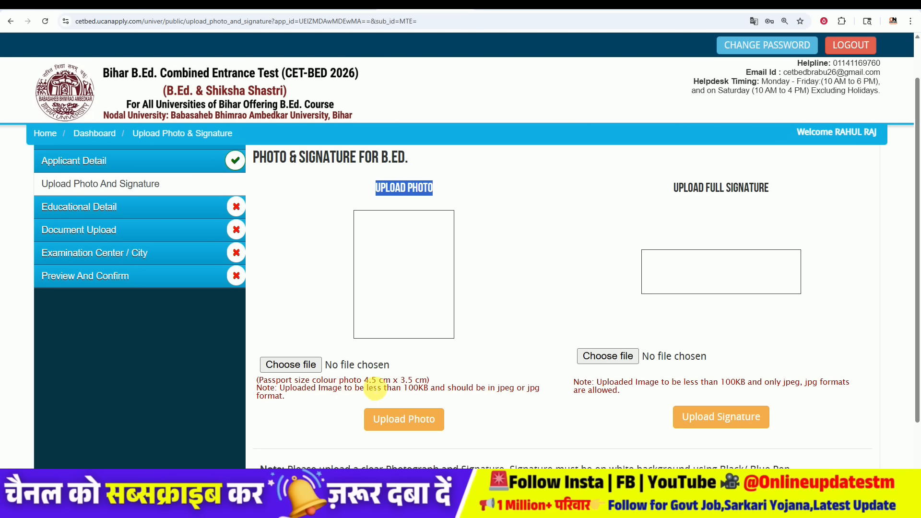
pyautogui.moveTo(405, 390)
pyautogui.mouseDown()
pyautogui.moveTo(435, 389)
pyautogui.moveTo(393, 392)
pyautogui.mouseUp()
pyautogui.click(392, 394)
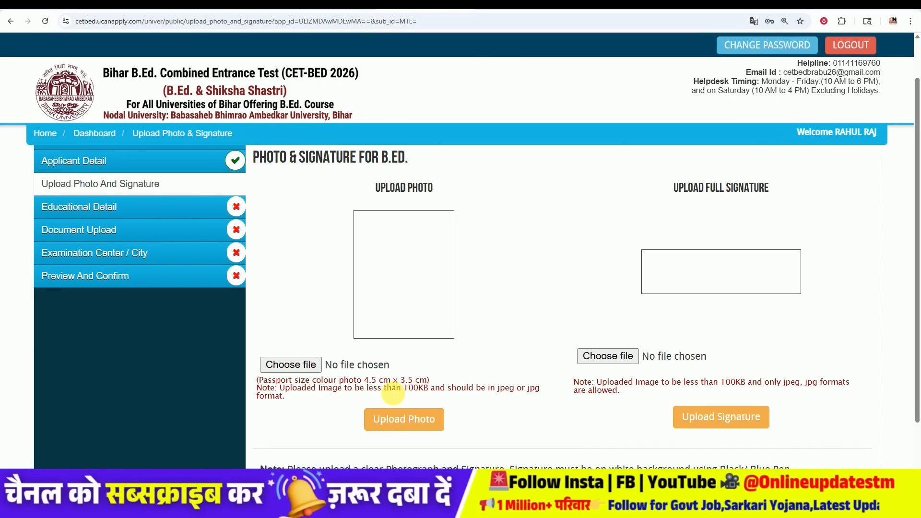
pyautogui.scroll(-2, 454, 419)
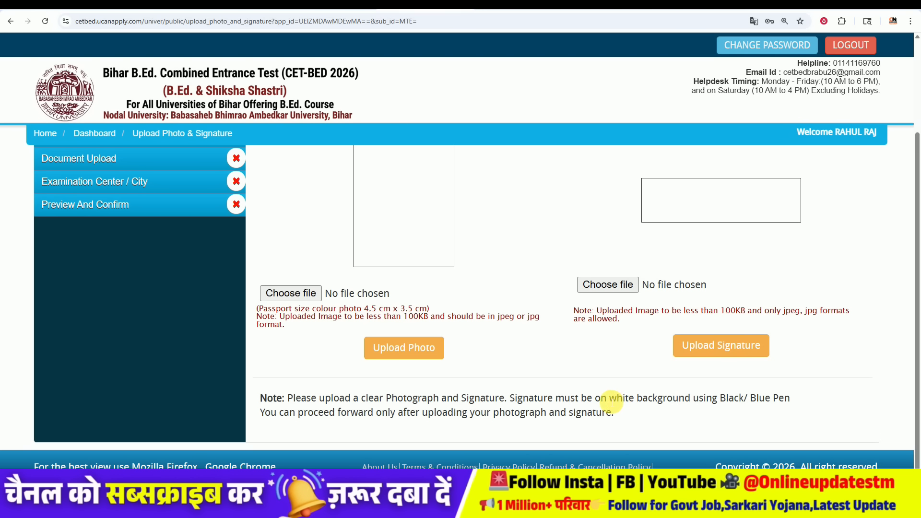
pyautogui.moveTo(607, 399); pyautogui.dragTo(674, 400)
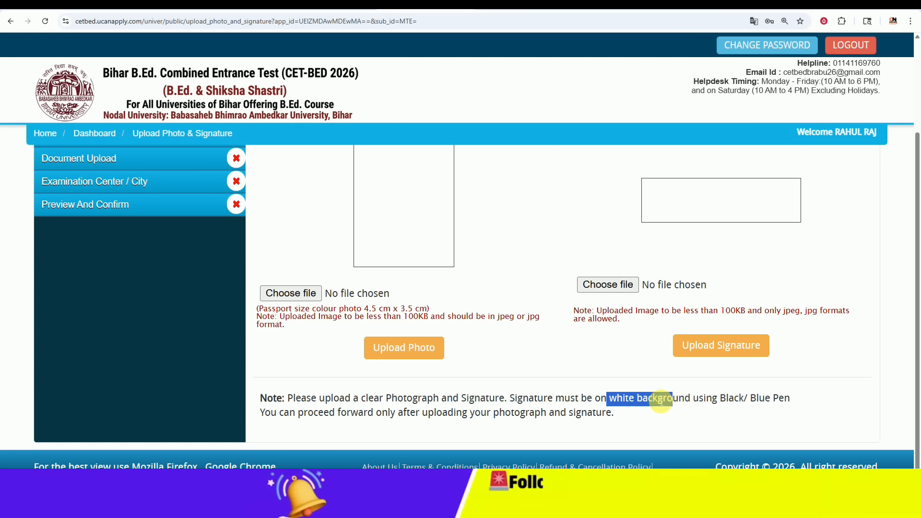
pyautogui.click(691, 403)
pyautogui.moveTo(726, 402); pyautogui.dragTo(755, 401)
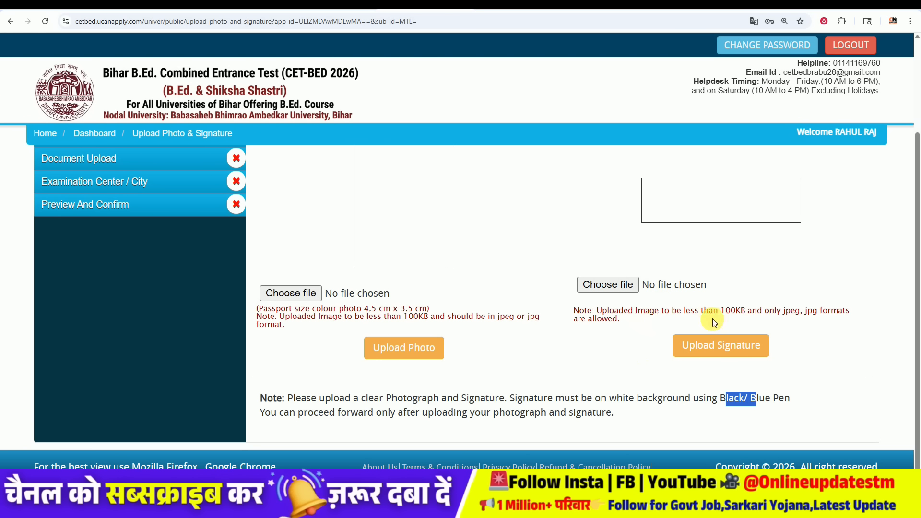
pyautogui.moveTo(722, 313); pyautogui.dragTo(773, 314)
pyautogui.click(490, 241)
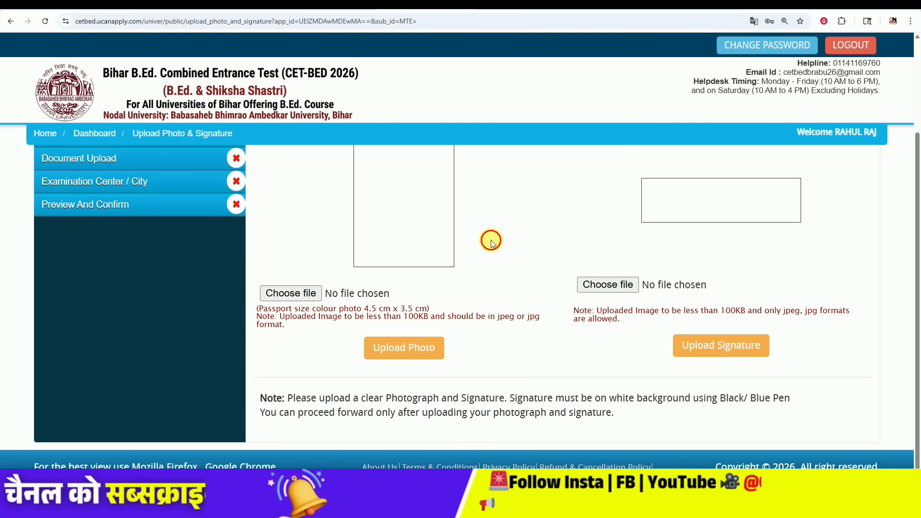
# Step: Upload the passport photo and signature, then save and go to Educational Detail
pyautogui.click(286, 293)
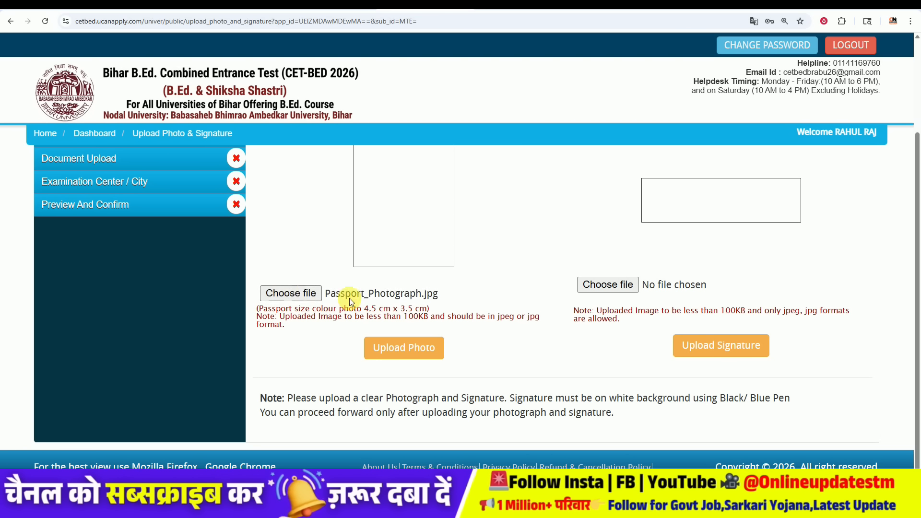
pyautogui.click(404, 348)
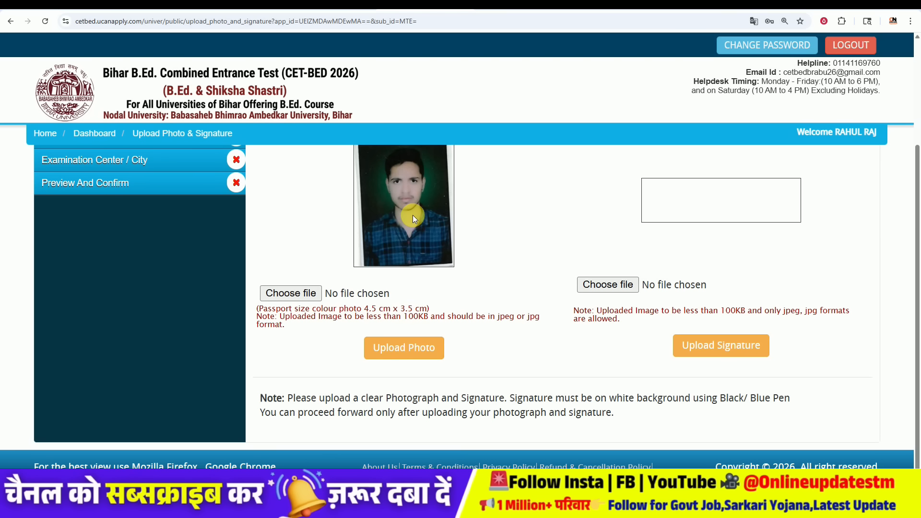
pyautogui.click(710, 344)
pyautogui.click(800, 416)
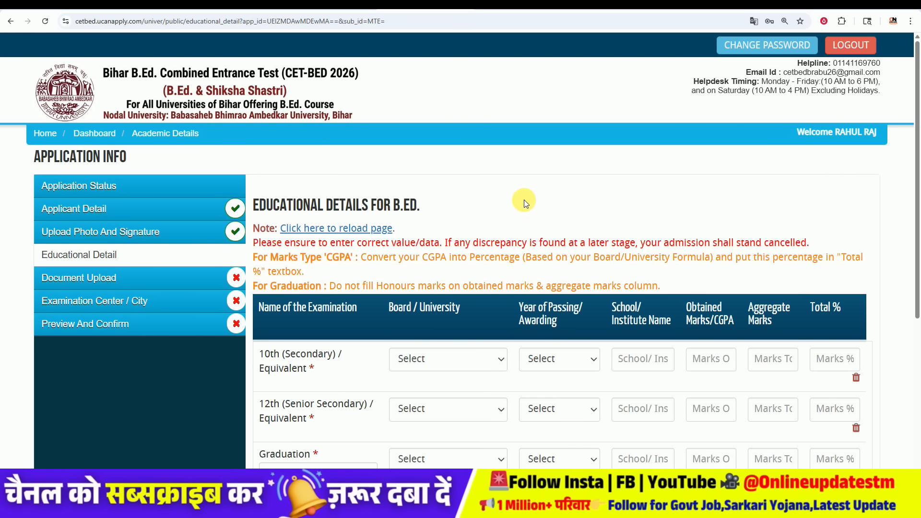
# Step: Fill the 10th row: Bihar School Examination Board, Patna, 2016, 286 of 500 marks
pyautogui.scroll(-1, 524, 200)
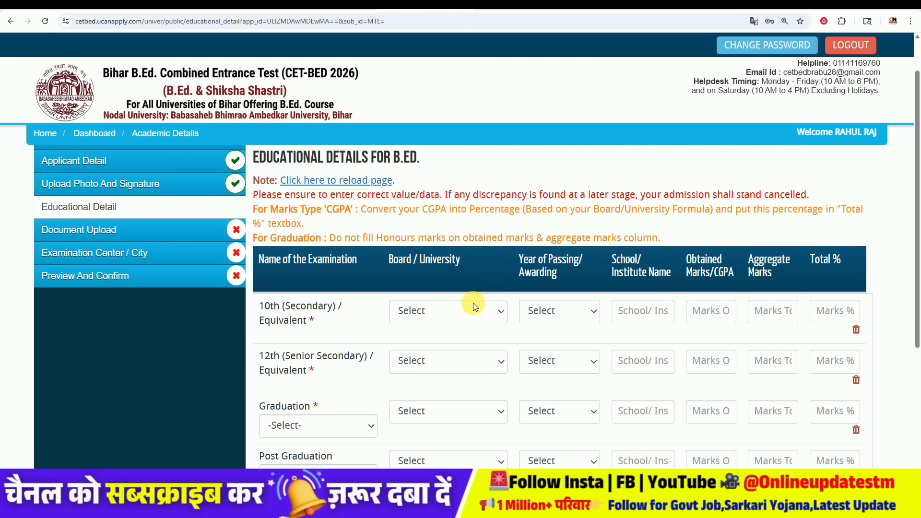
pyautogui.click(474, 307)
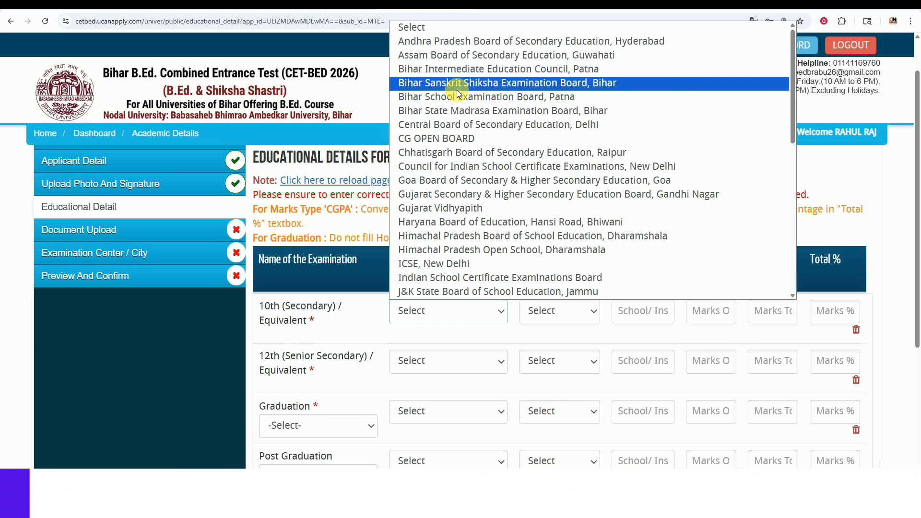
pyautogui.click(455, 96)
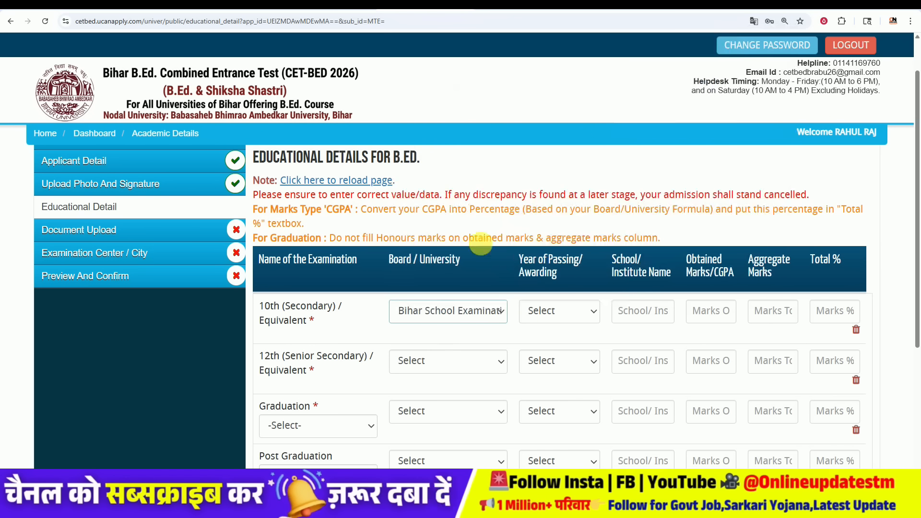
pyautogui.click(567, 314)
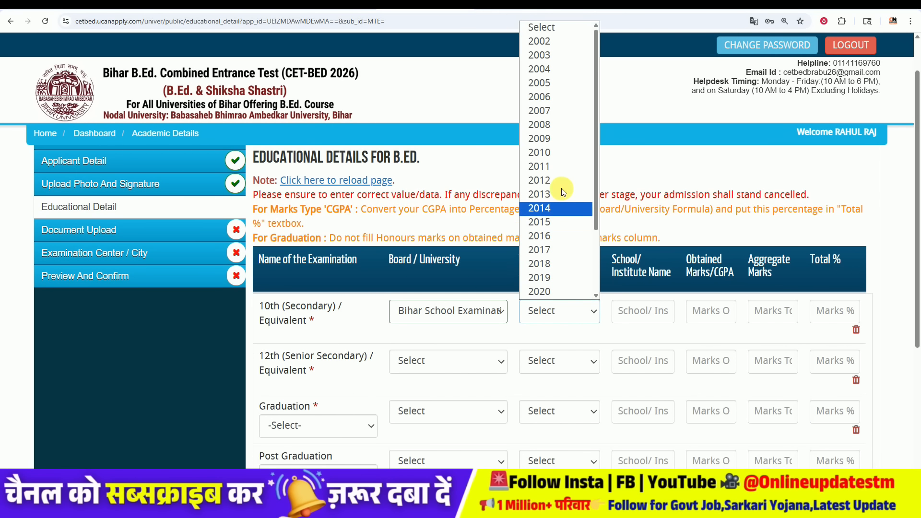
pyautogui.click(554, 235)
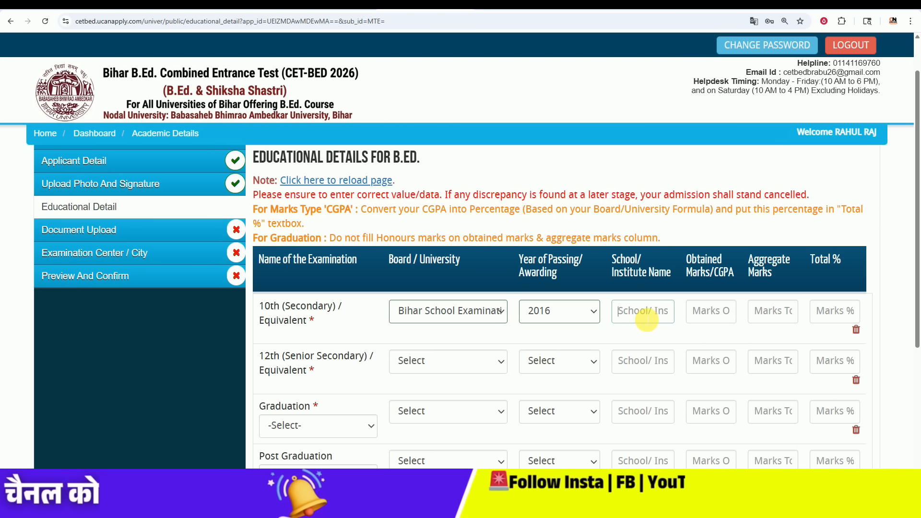
pyautogui.click(719, 314)
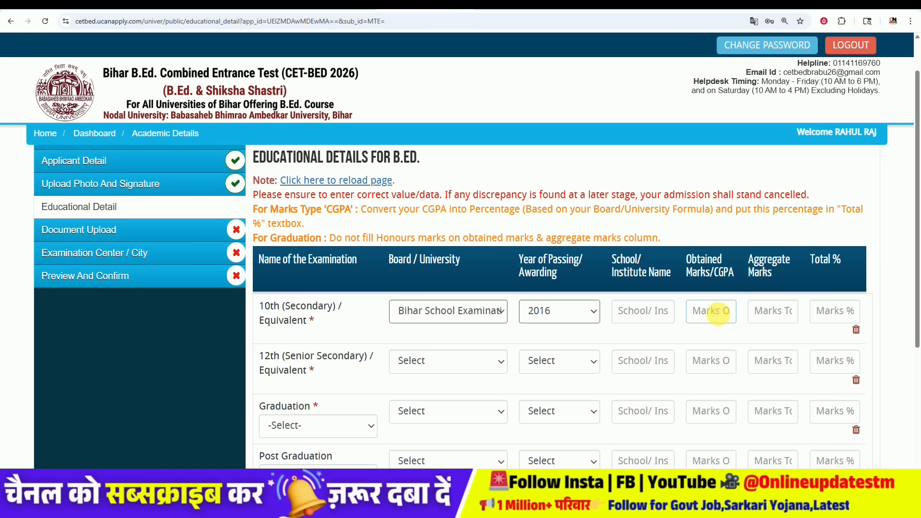
pyautogui.write('286')
pyautogui.click(766, 316)
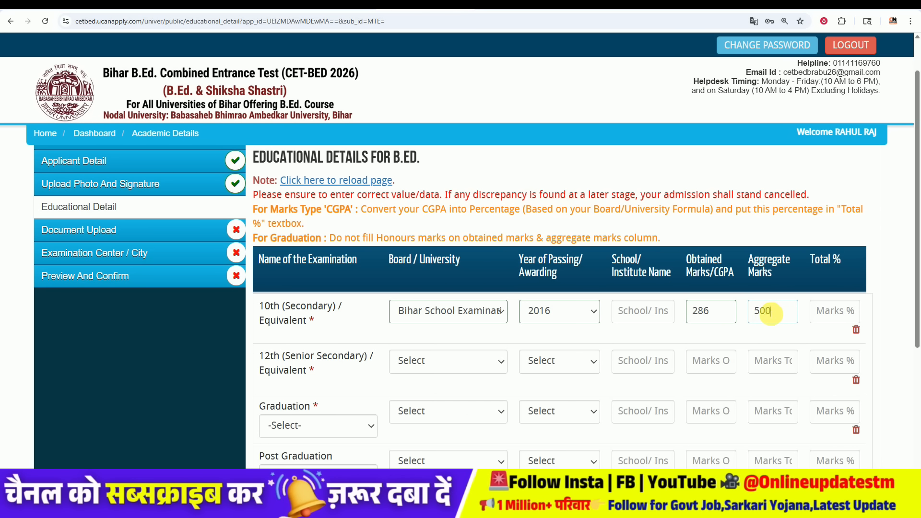
pyautogui.click(830, 316)
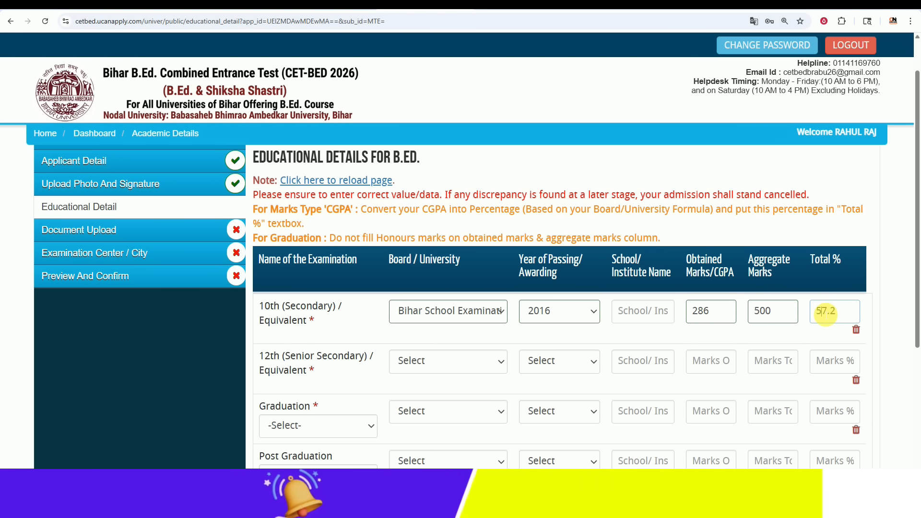
# Step: Set the 12th row to Bihar School Examination Board, Patna, passing year 2018
pyautogui.click(477, 363)
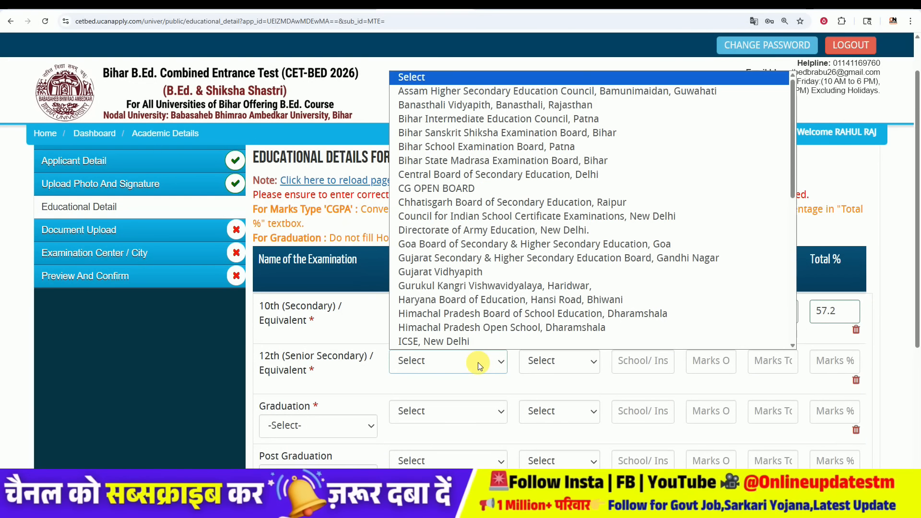
pyautogui.click(486, 147)
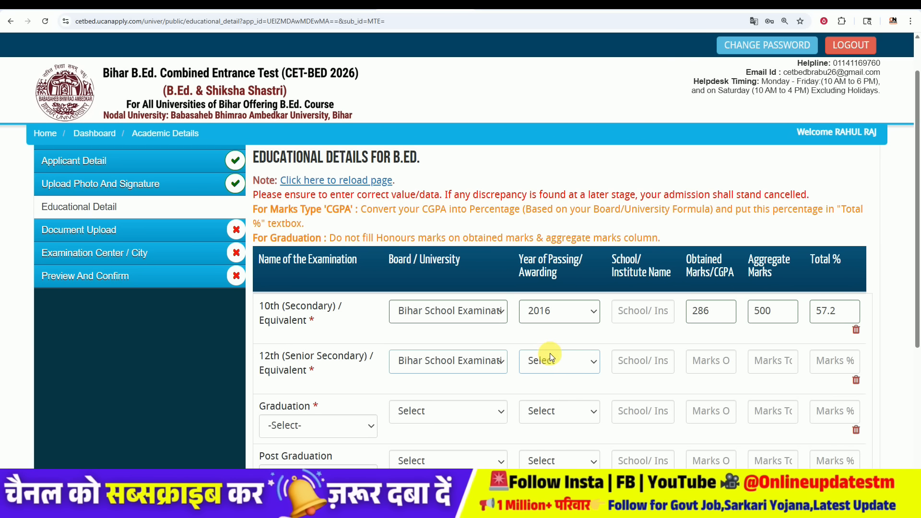
pyautogui.click(562, 359)
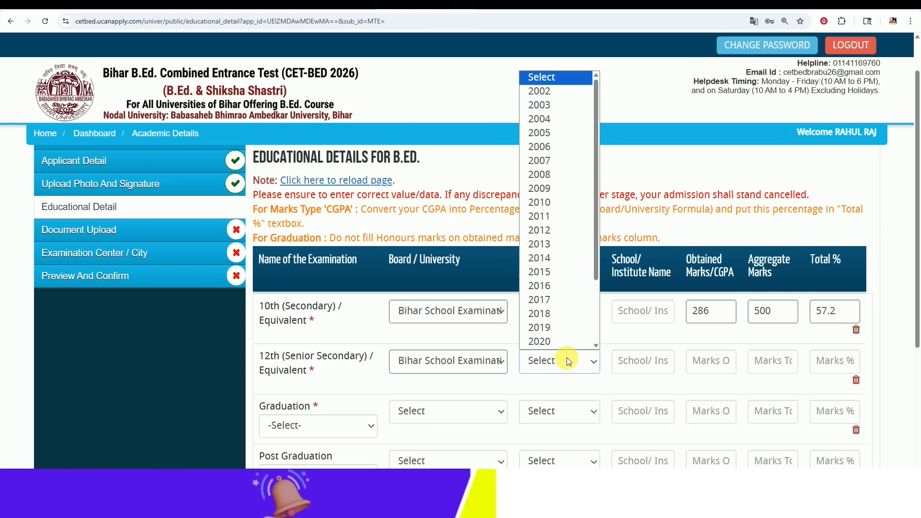
pyautogui.click(562, 311)
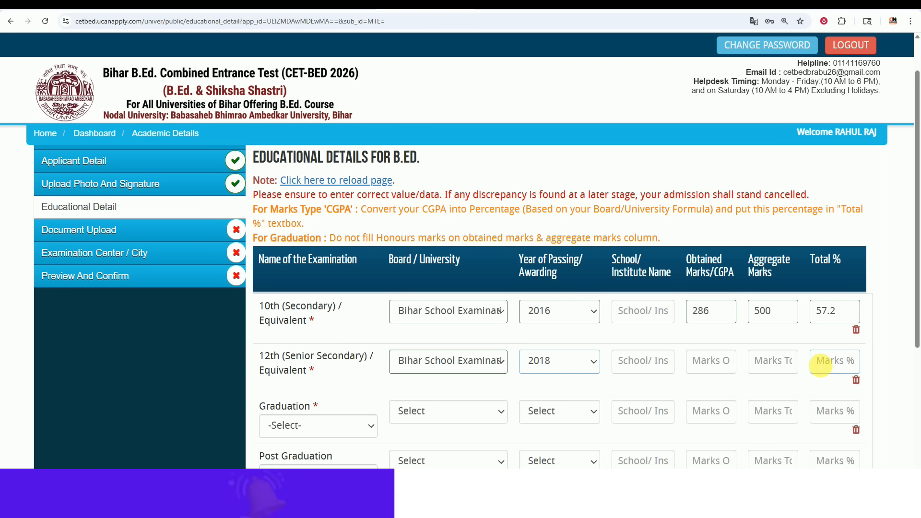
# Step: Set Graduation to B.A. at Lalit Narayan Mithila University, passing year 2021
pyautogui.scroll(-4, 323, 219)
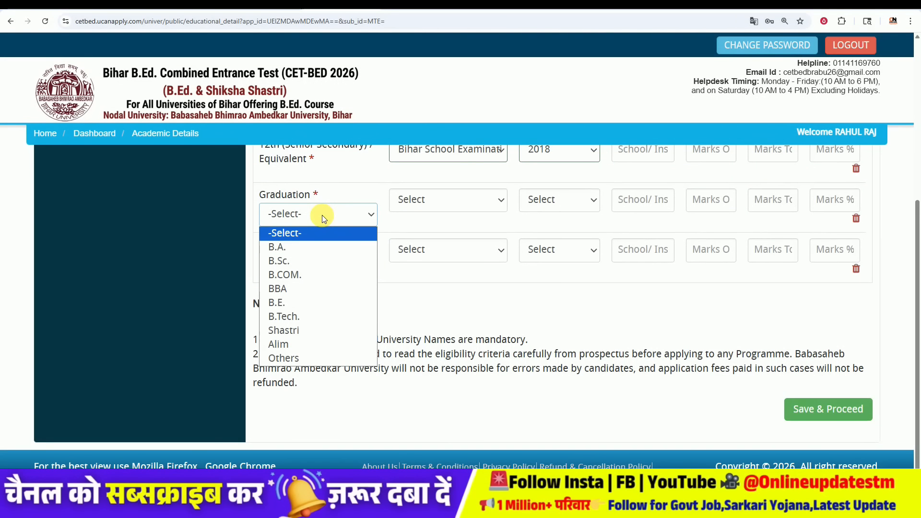
pyautogui.click(313, 248)
pyautogui.click(418, 200)
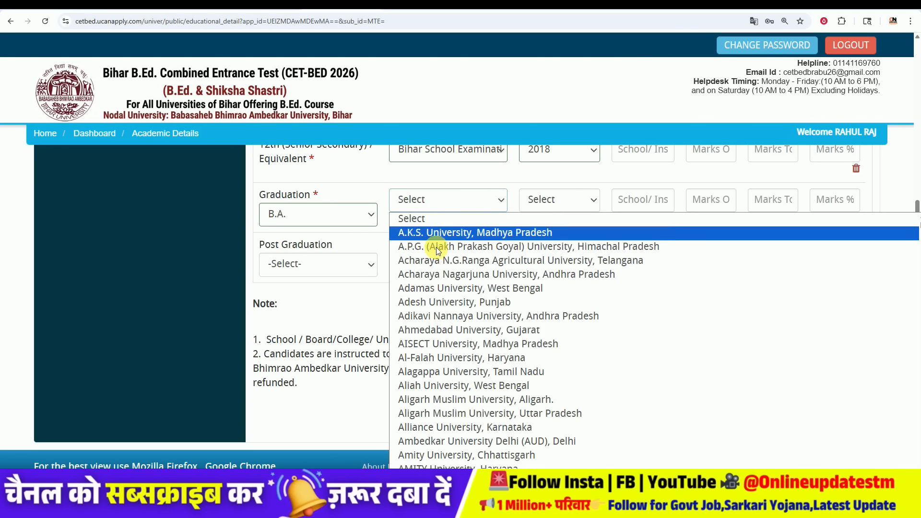
pyautogui.scroll(-15, 480, 339)
pyautogui.scroll(-20, 485, 344)
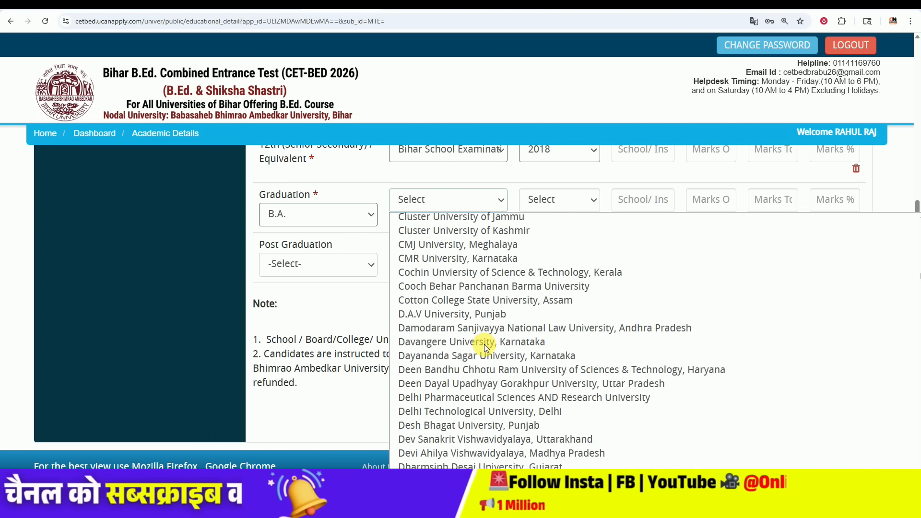
pyautogui.scroll(-20, 484, 345)
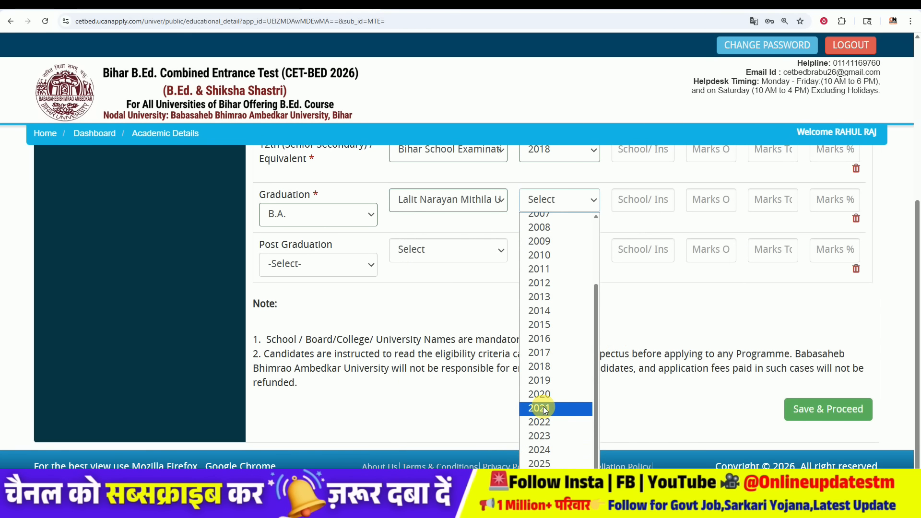
pyautogui.click(544, 407)
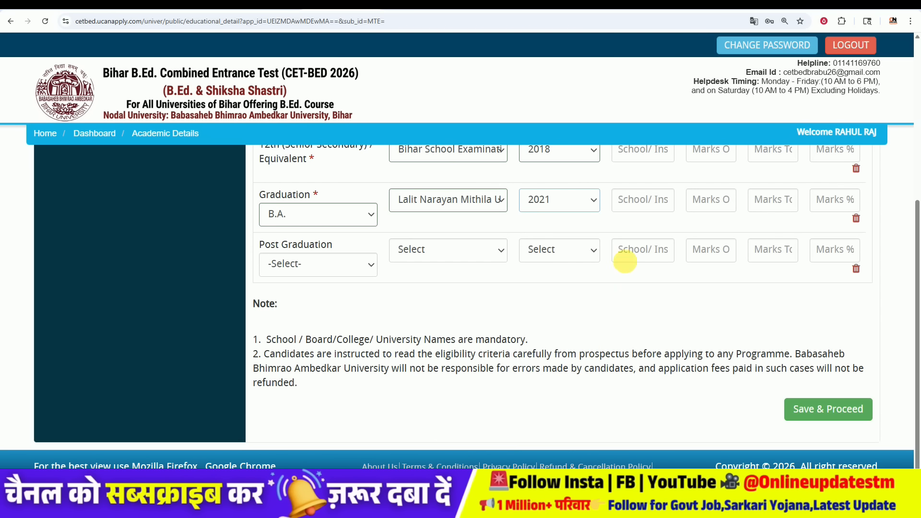
pyautogui.scroll(1, 623, 269)
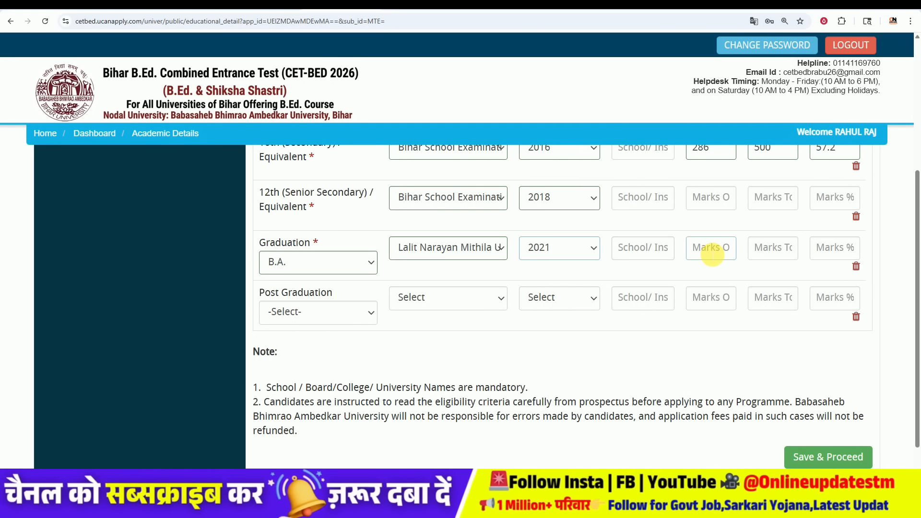
# Step: Select the graduation marks field and leave the Post Graduation degree on -Select-
pyautogui.click(711, 251)
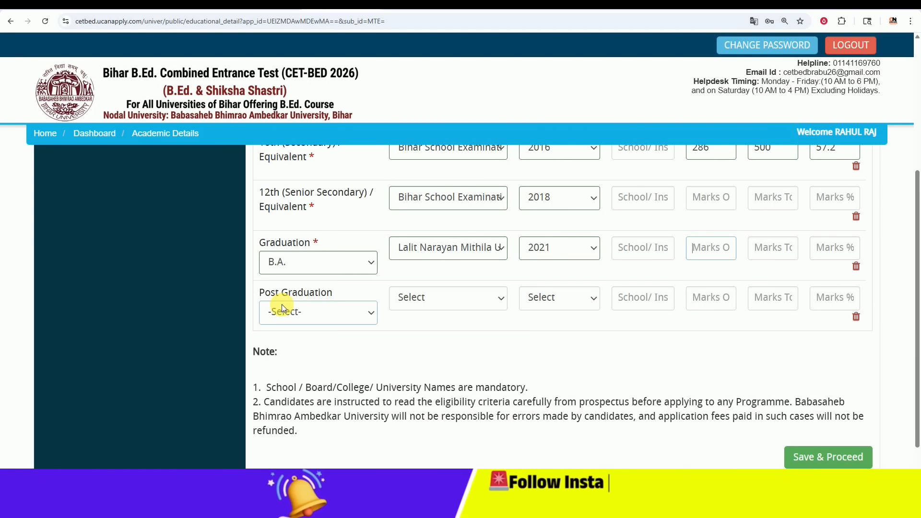
pyautogui.click(315, 318)
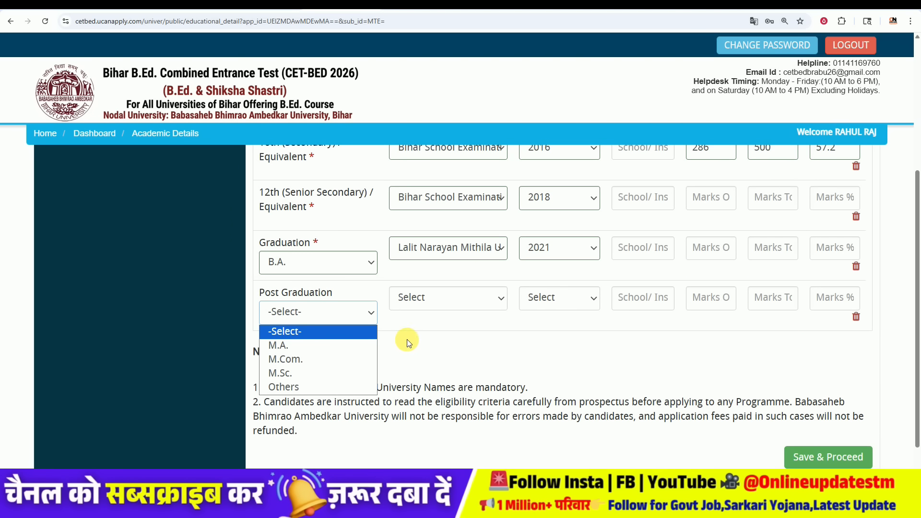
pyautogui.click(422, 344)
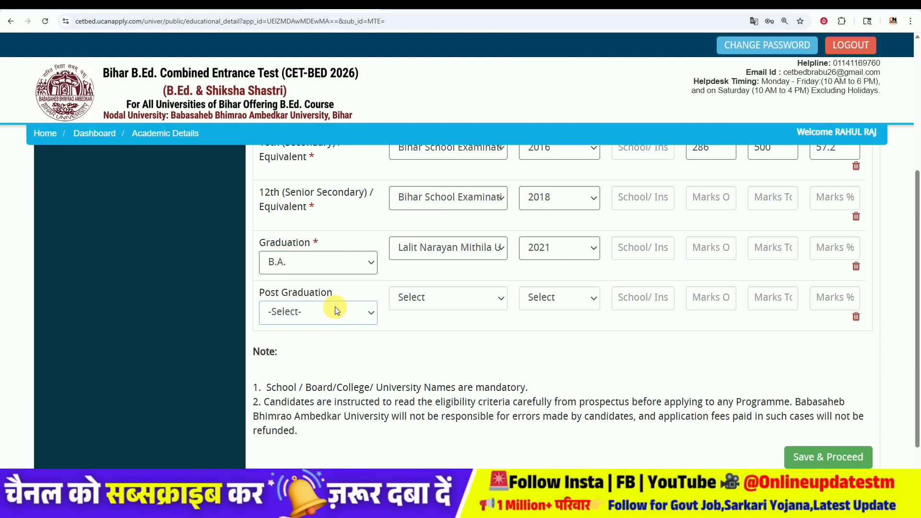
pyautogui.click(463, 358)
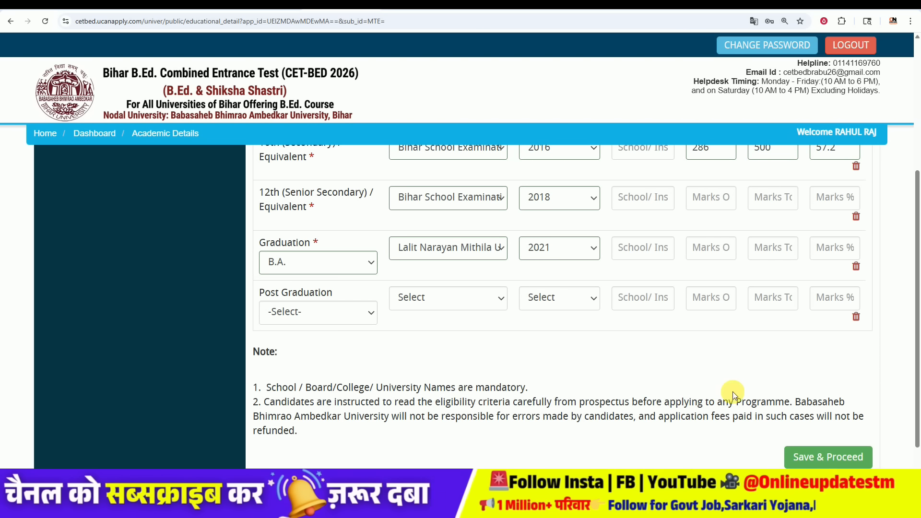
# Step: Save education details, then highlight the Secondary marksheet entry and 200KB size limit
pyautogui.click(823, 460)
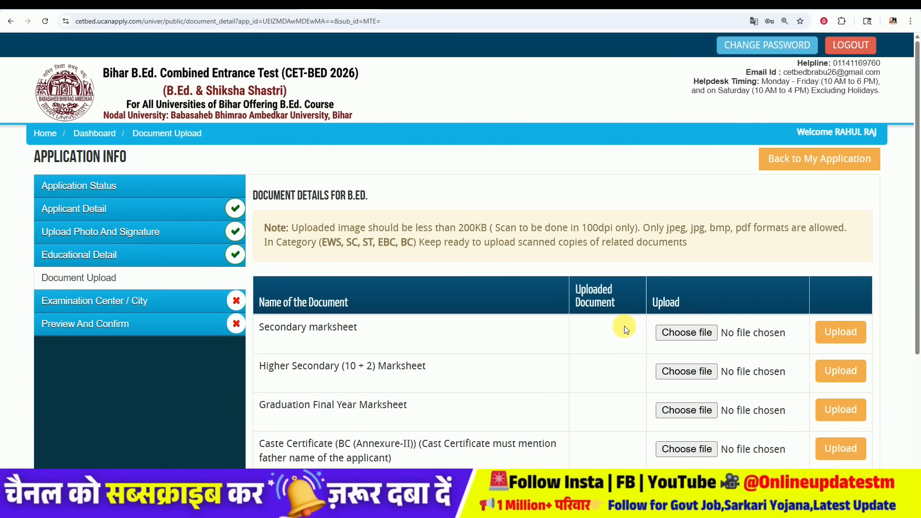
pyautogui.scroll(-2, 611, 275)
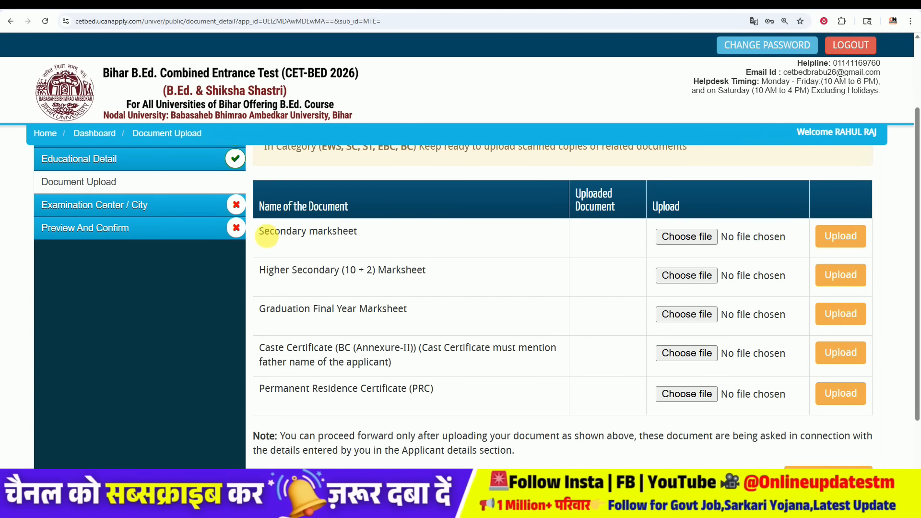
pyautogui.moveTo(268, 235); pyautogui.dragTo(310, 237)
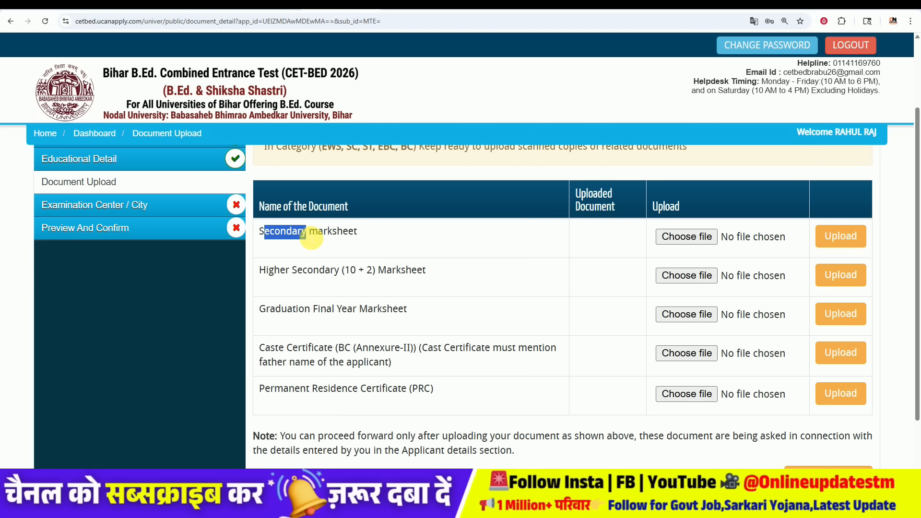
pyautogui.click(314, 237)
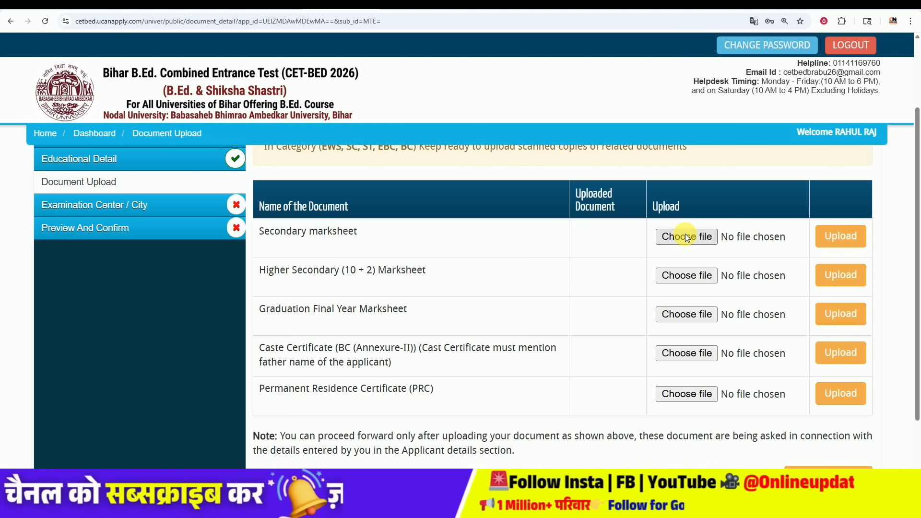
pyautogui.scroll(2, 681, 240)
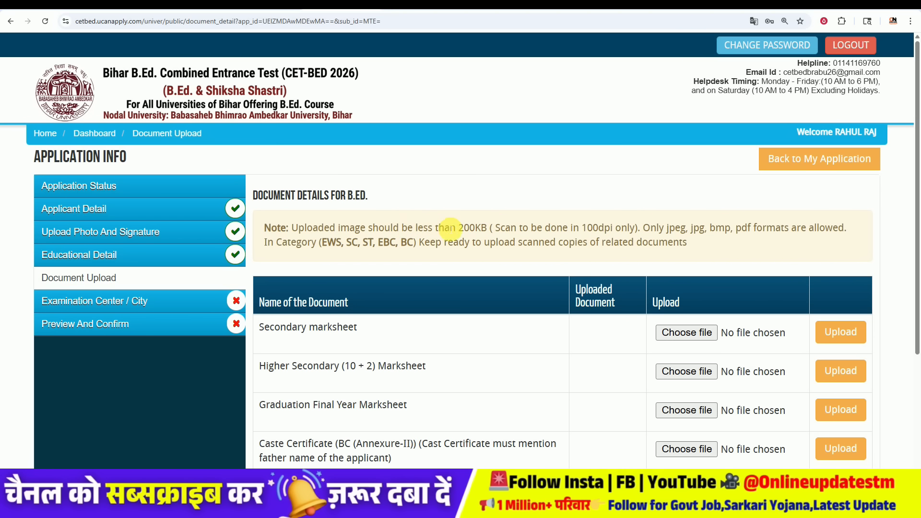
pyautogui.moveTo(467, 228); pyautogui.dragTo(480, 227)
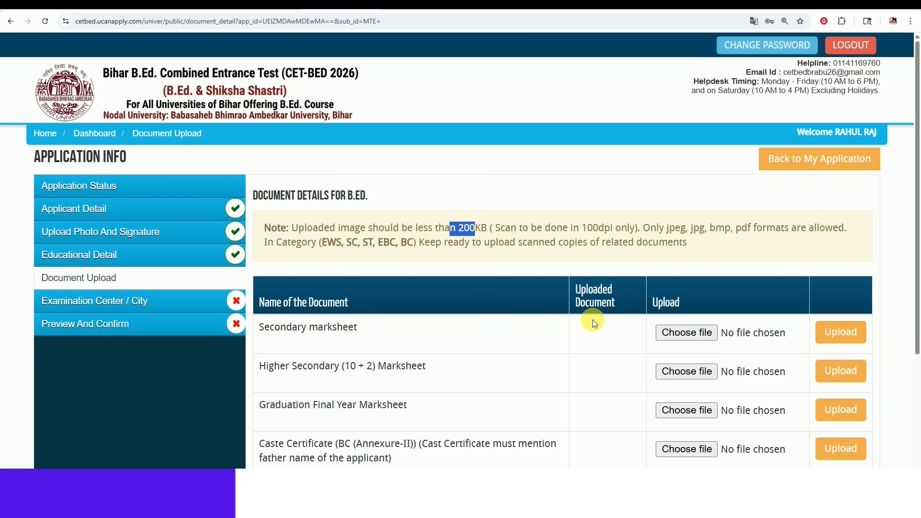
pyautogui.scroll(-2, 534, 316)
# Step: Highlight the 10+2, Graduation, Caste Certificate and Permanent Residence Certificate entries and reserved-category note
pyautogui.moveTo(258, 270); pyautogui.dragTo(403, 273)
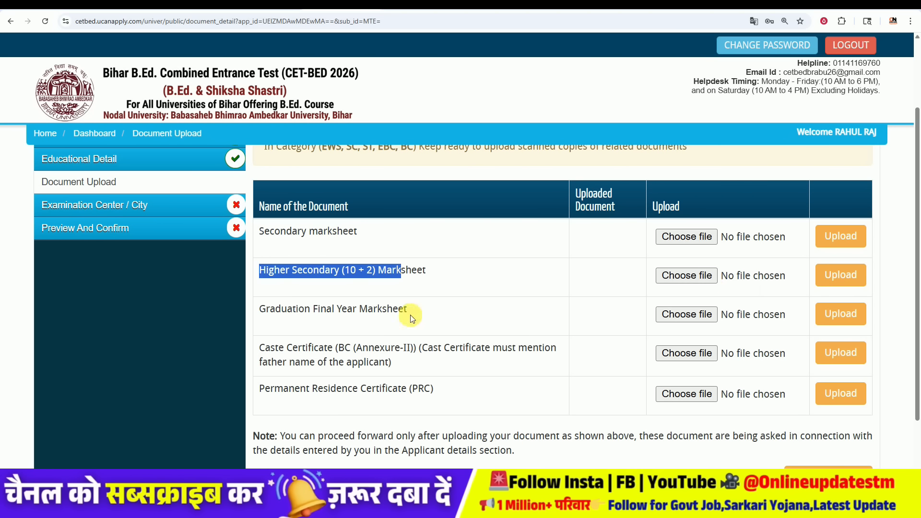
pyautogui.moveTo(321, 309); pyautogui.dragTo(398, 309)
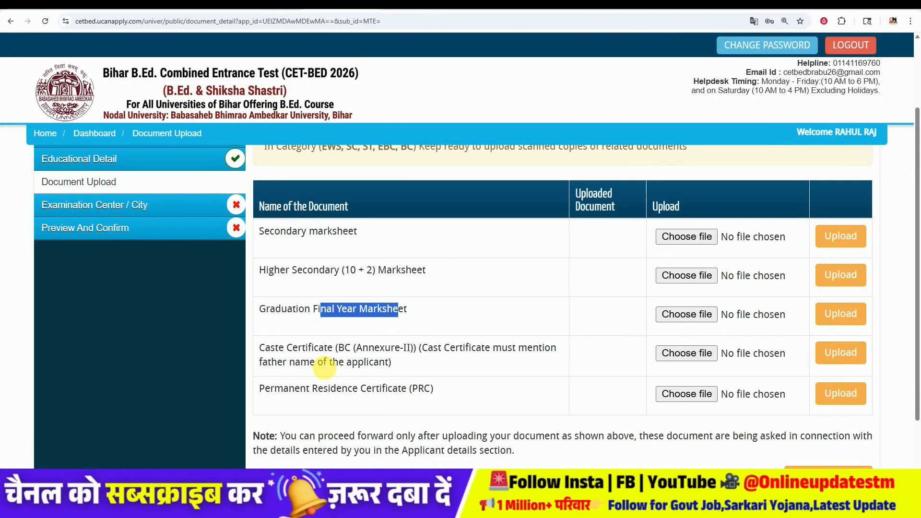
pyautogui.moveTo(272, 347); pyautogui.dragTo(344, 347)
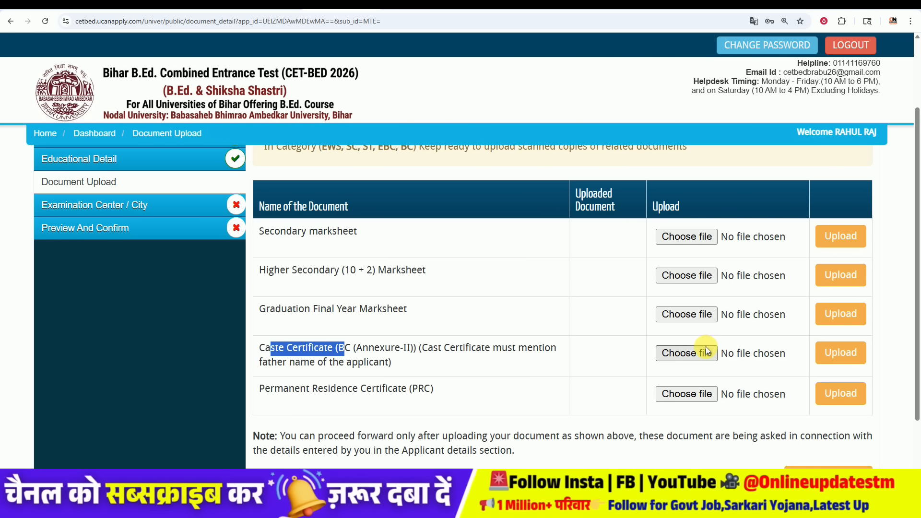
pyautogui.click(500, 352)
pyautogui.scroll(3, 481, 319)
pyautogui.click(352, 248)
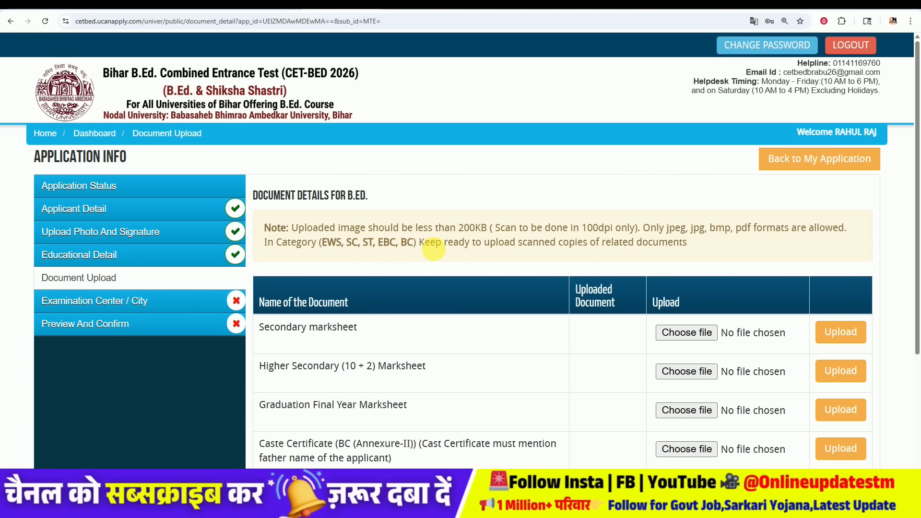
pyautogui.scroll(-3, 498, 339)
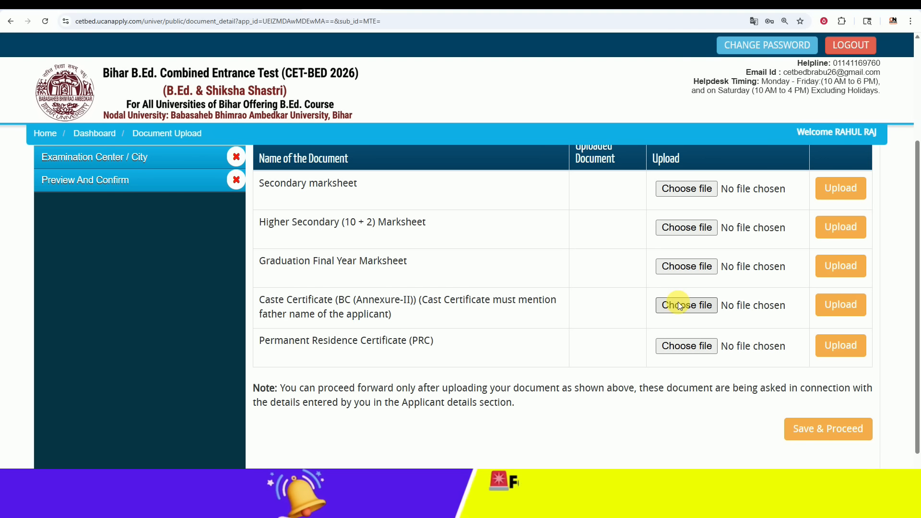
pyautogui.moveTo(265, 341); pyautogui.dragTo(384, 344)
pyautogui.click(329, 344)
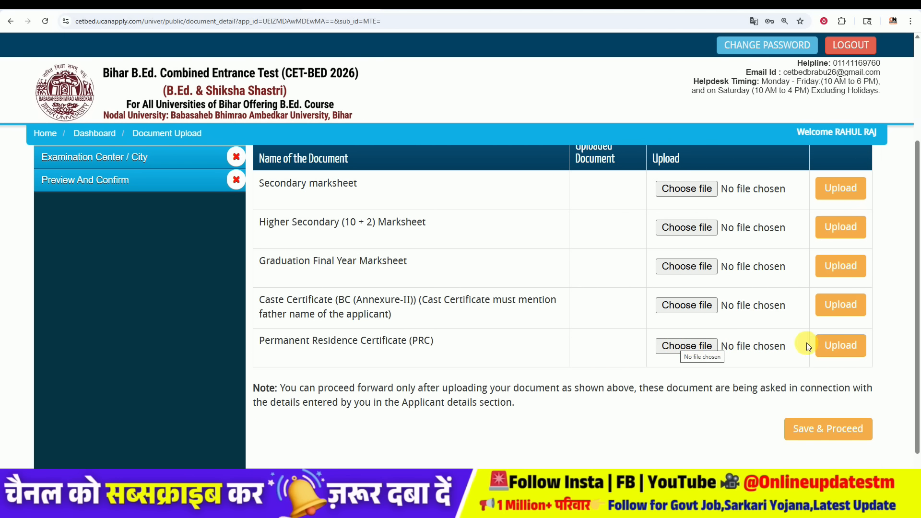
# Step: Save documents and set exam centre preferences 1 and 2 to Patna and Muzaffarpur
pyautogui.click(840, 435)
pyautogui.click(490, 316)
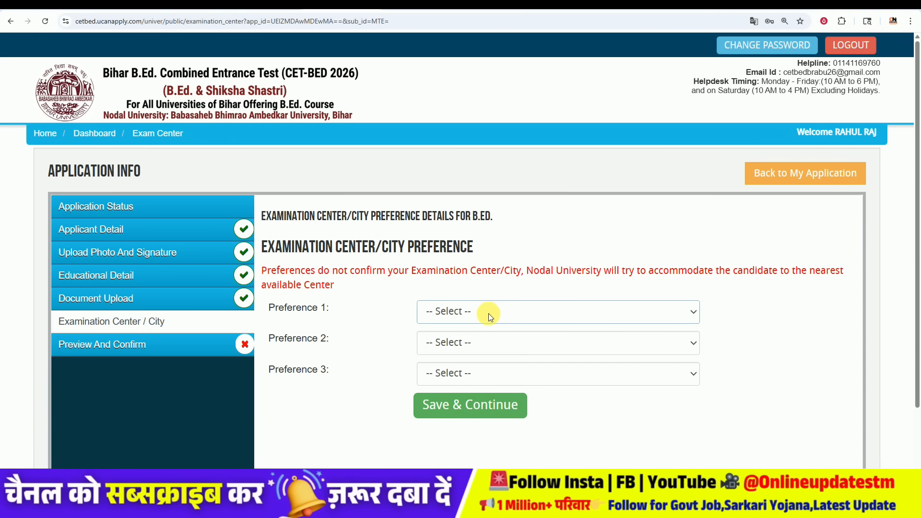
pyautogui.click(488, 313)
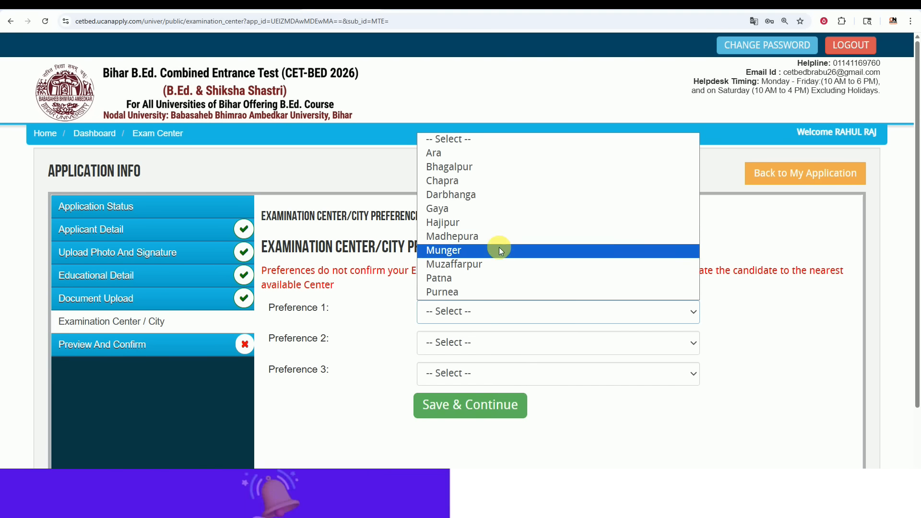
pyautogui.click(487, 286)
pyautogui.click(483, 343)
pyautogui.click(487, 292)
# Step: Set preference 3 to Bhagalpur after Patna is rejected as duplicate, then save
pyautogui.click(485, 373)
pyautogui.click(479, 338)
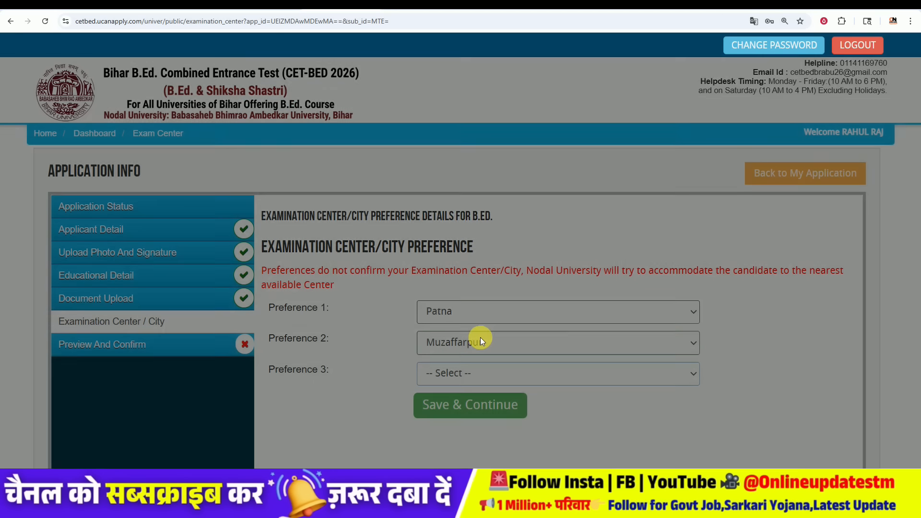
pyautogui.click(647, 197)
pyautogui.click(488, 370)
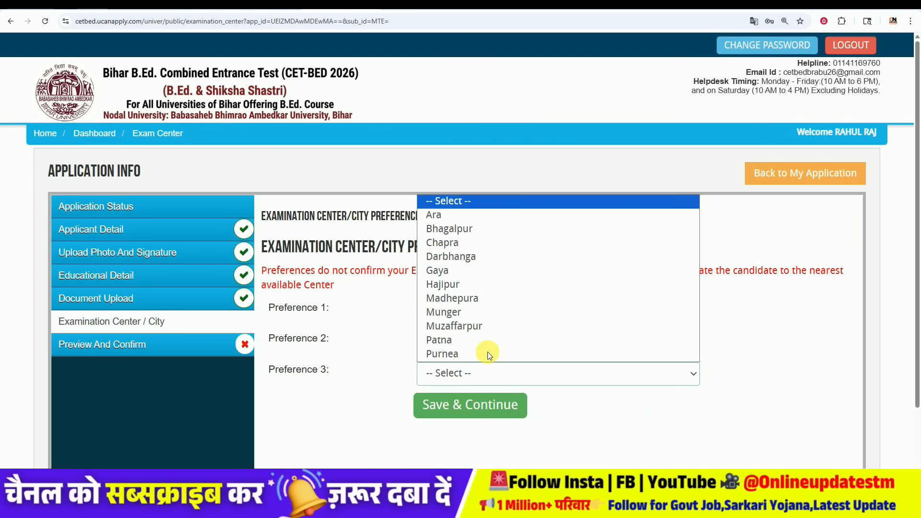
pyautogui.click(489, 226)
pyautogui.click(477, 405)
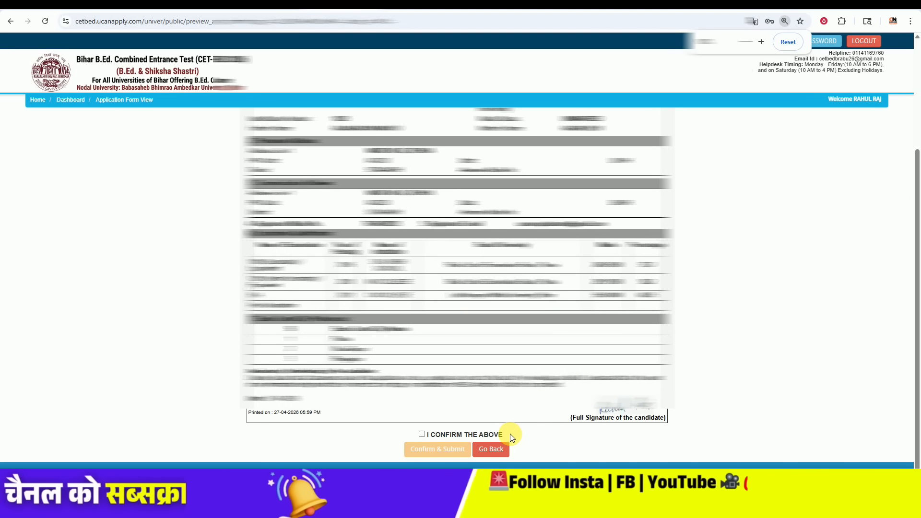
# Step: Tick I CONFIRM THE ABOVE, submit the application, accept, and proceed to the Rs 750 payment
pyautogui.click(423, 434)
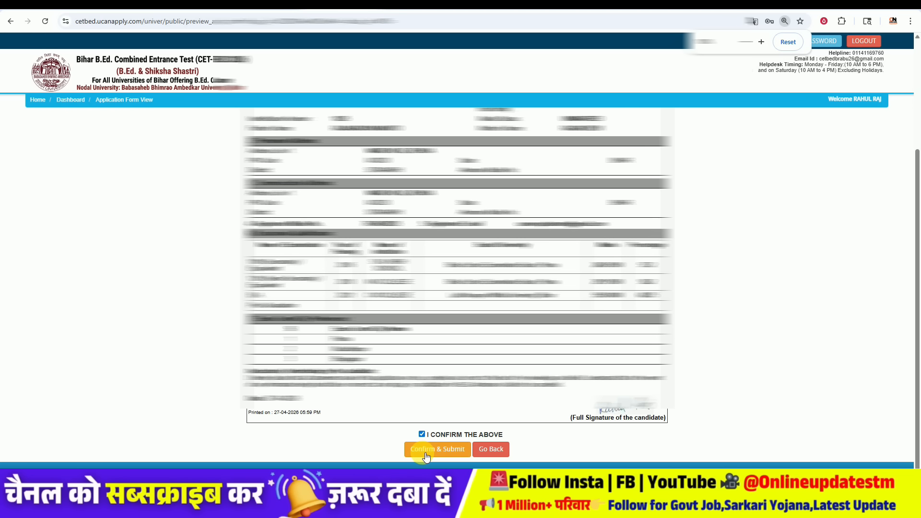
pyautogui.click(434, 450)
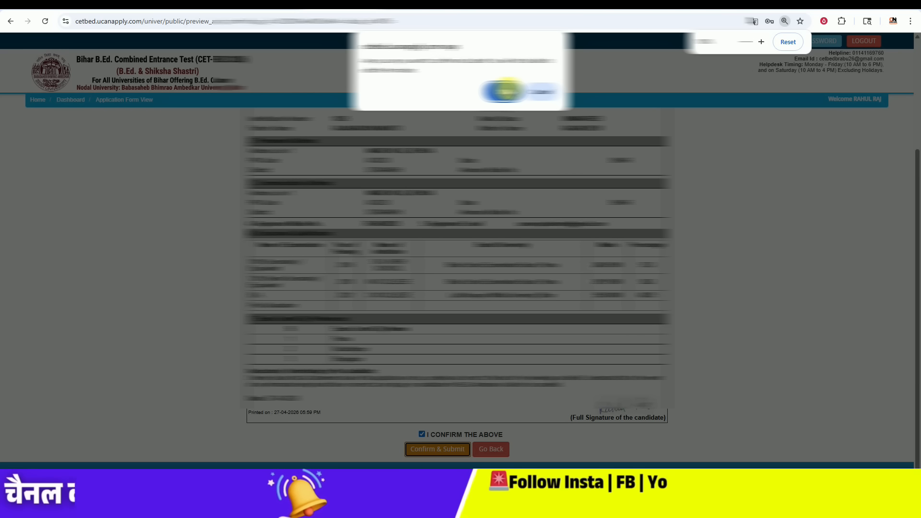
pyautogui.click(504, 91)
pyautogui.click(417, 450)
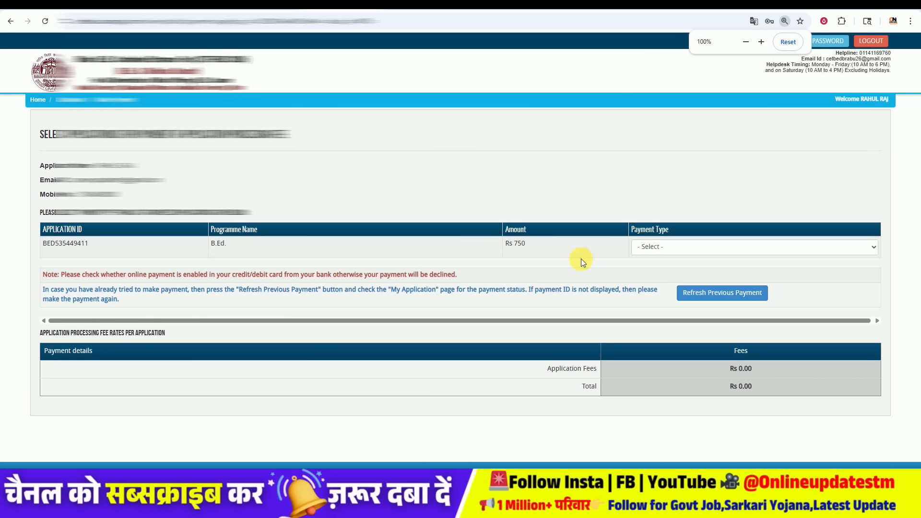
# Step: Choose ONLINE payment type with UPI and proceed to pay the Rs. 750 fee
pyautogui.click(649, 248)
pyautogui.click(650, 272)
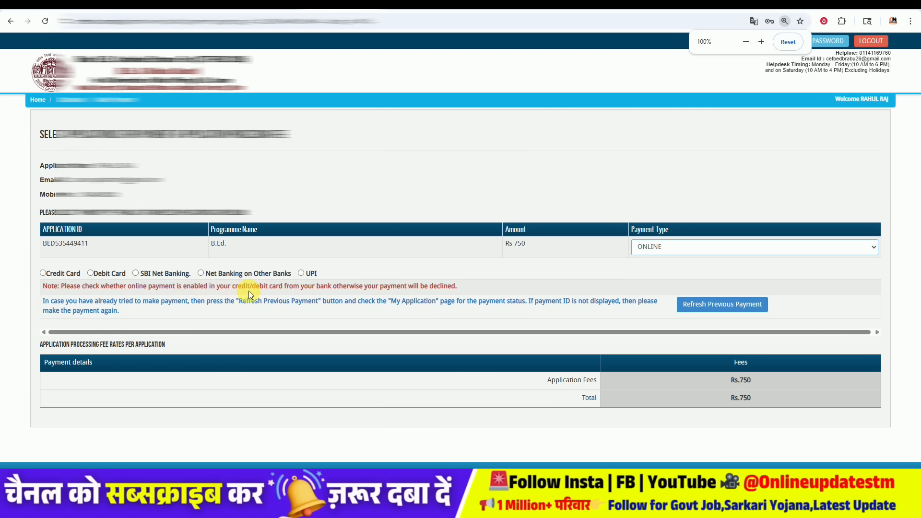
pyautogui.click(301, 273)
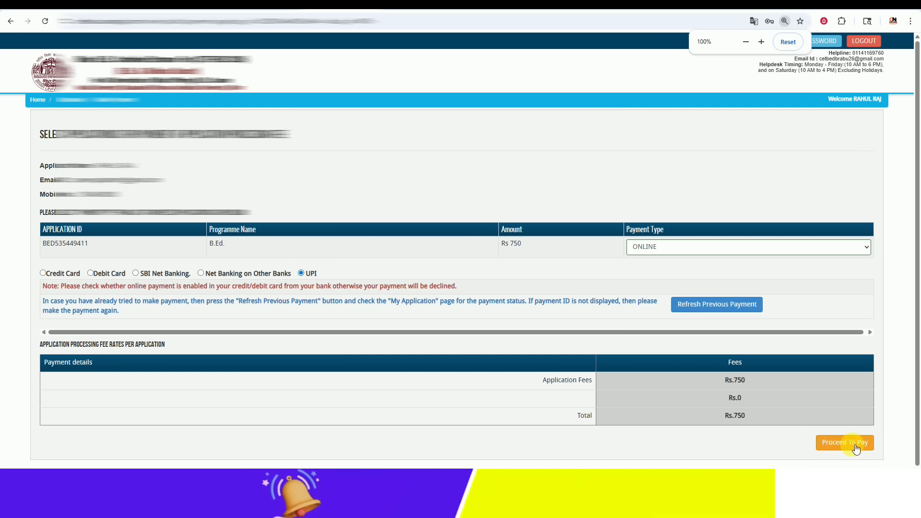
pyautogui.click(857, 446)
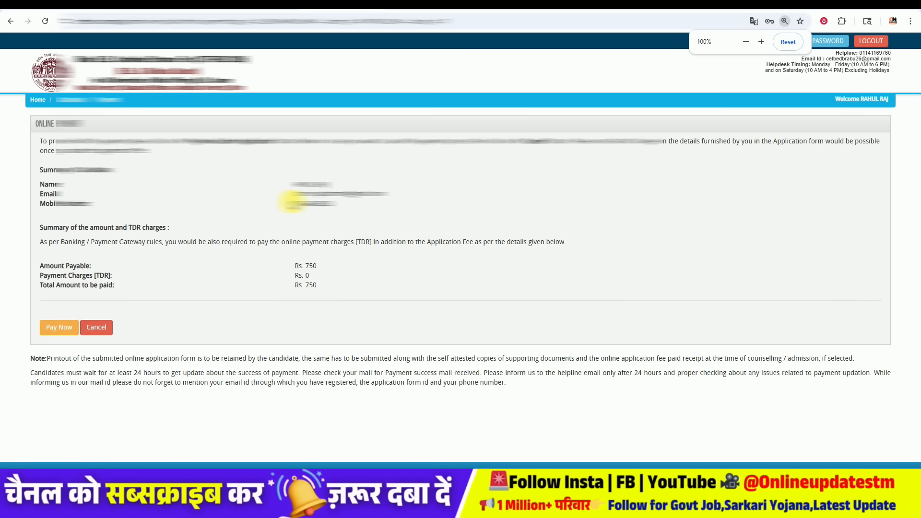
# Step: Start the Rs. 750 Razorpay checkout, choose UPI to show the QR code, then view the Important Dates table
pyautogui.click(65, 327)
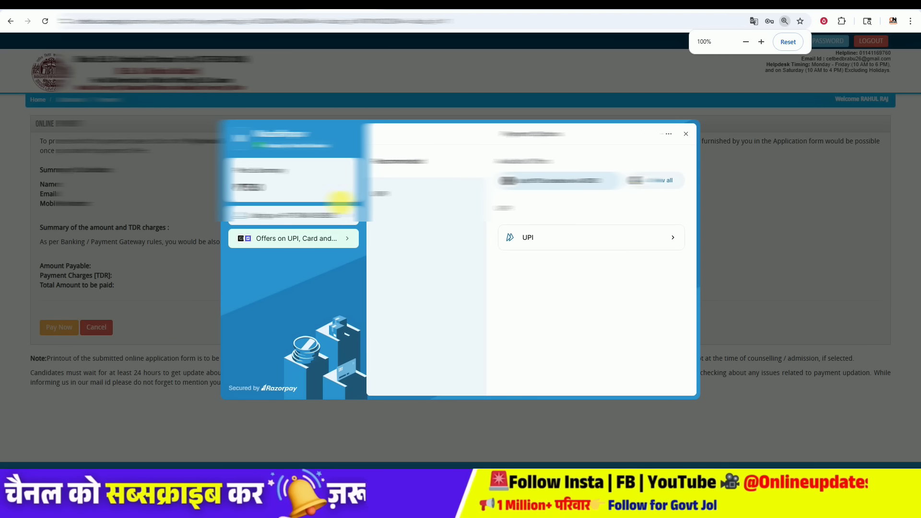
pyautogui.click(555, 246)
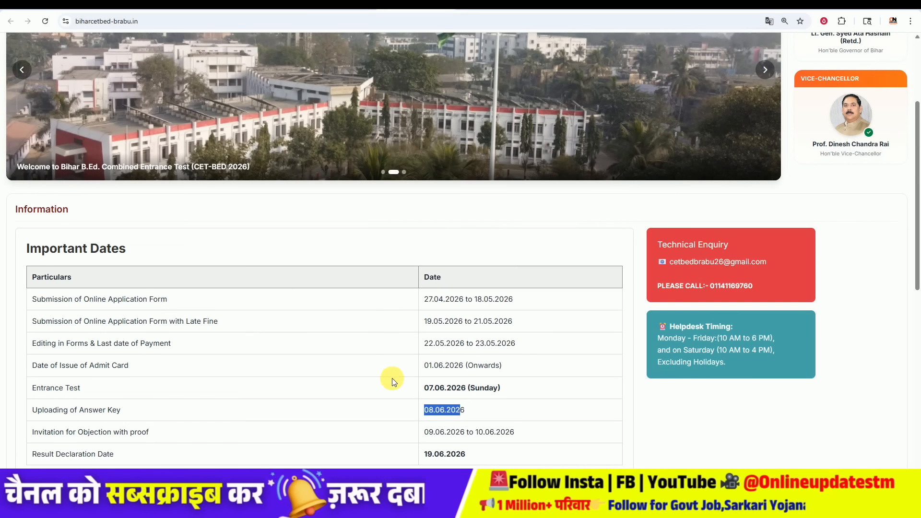
pyautogui.click(381, 409)
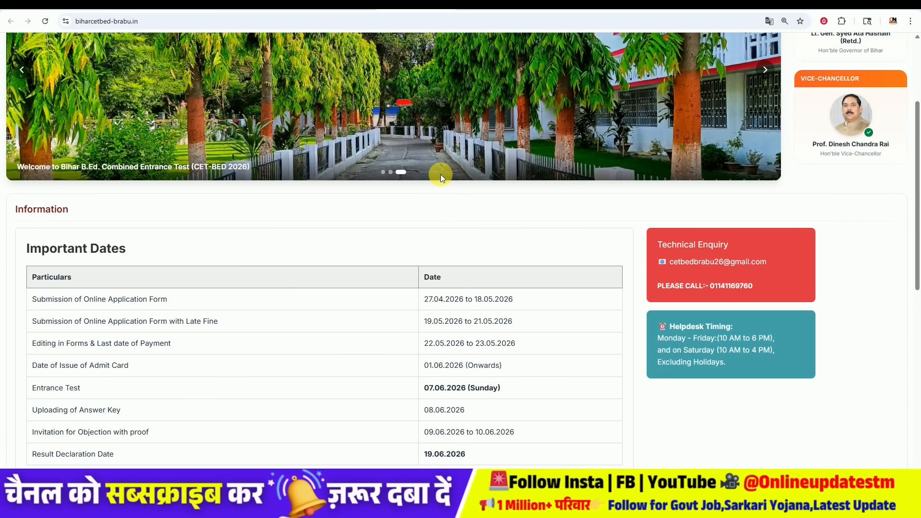
pyautogui.click(479, 5)
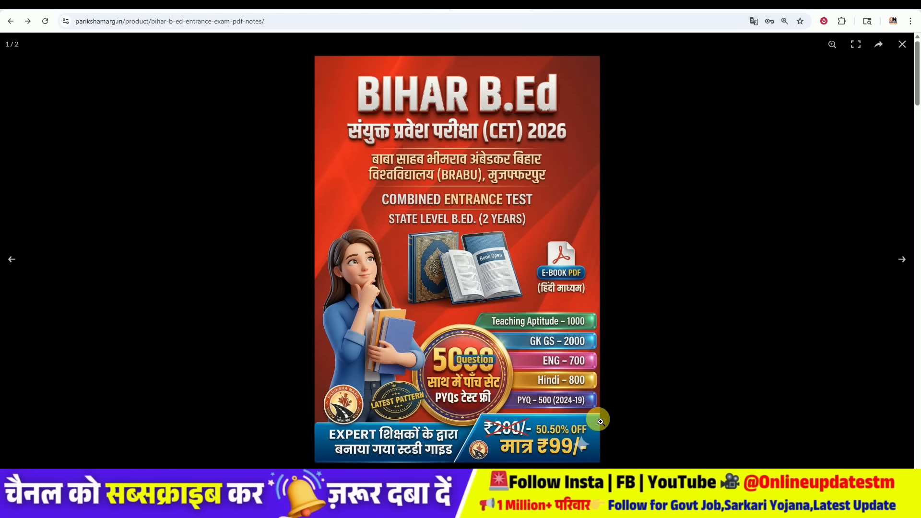
pyautogui.click(623, 383)
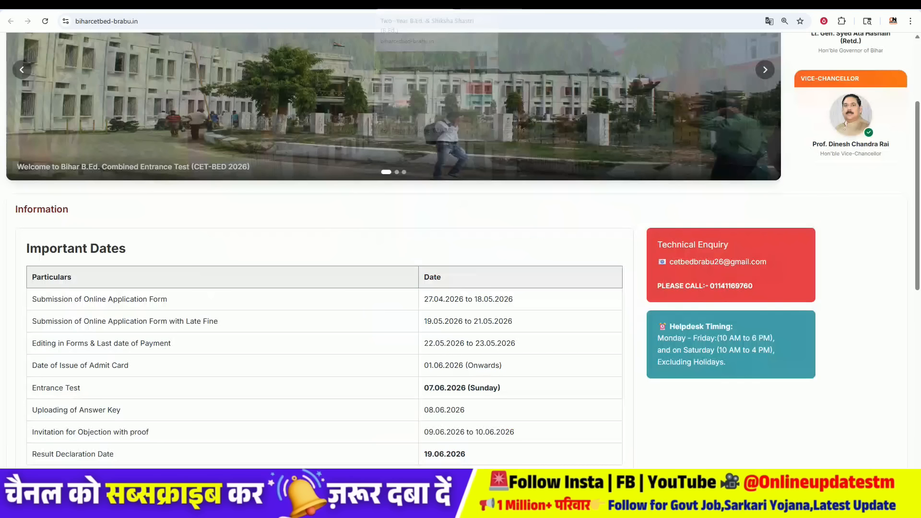
pyautogui.scroll(3, 443, 250)
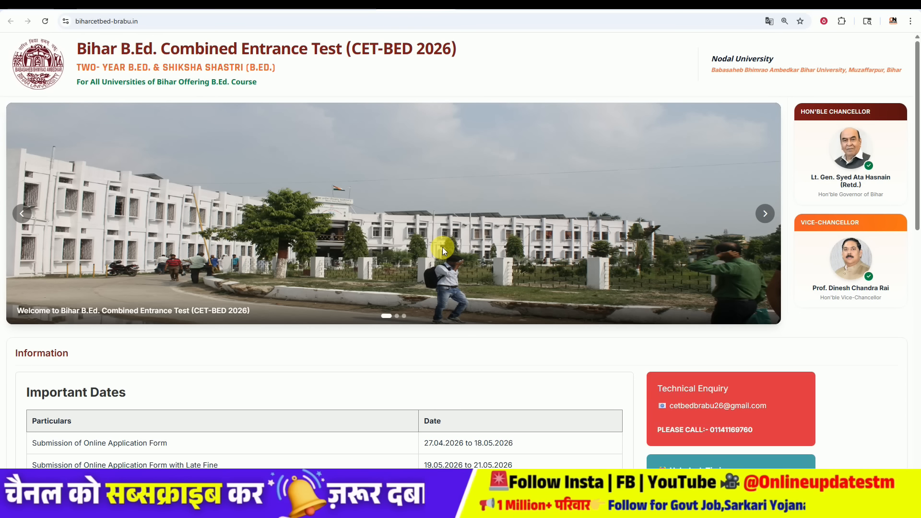